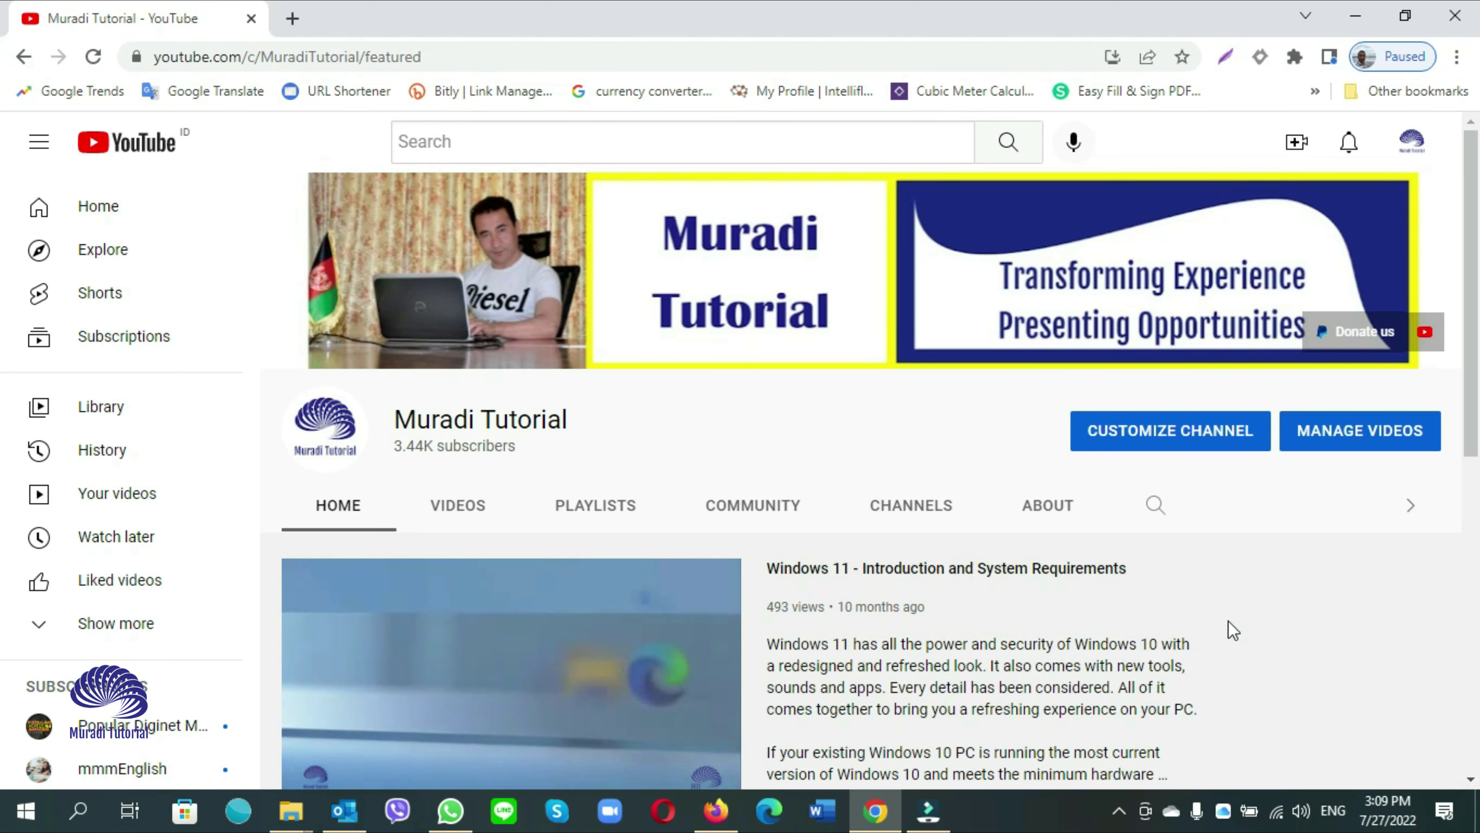
# Browse the channel's uploaded videos and play 'Outlook Error - Gmail - Something went wrong'
pyautogui.click(482, 517)
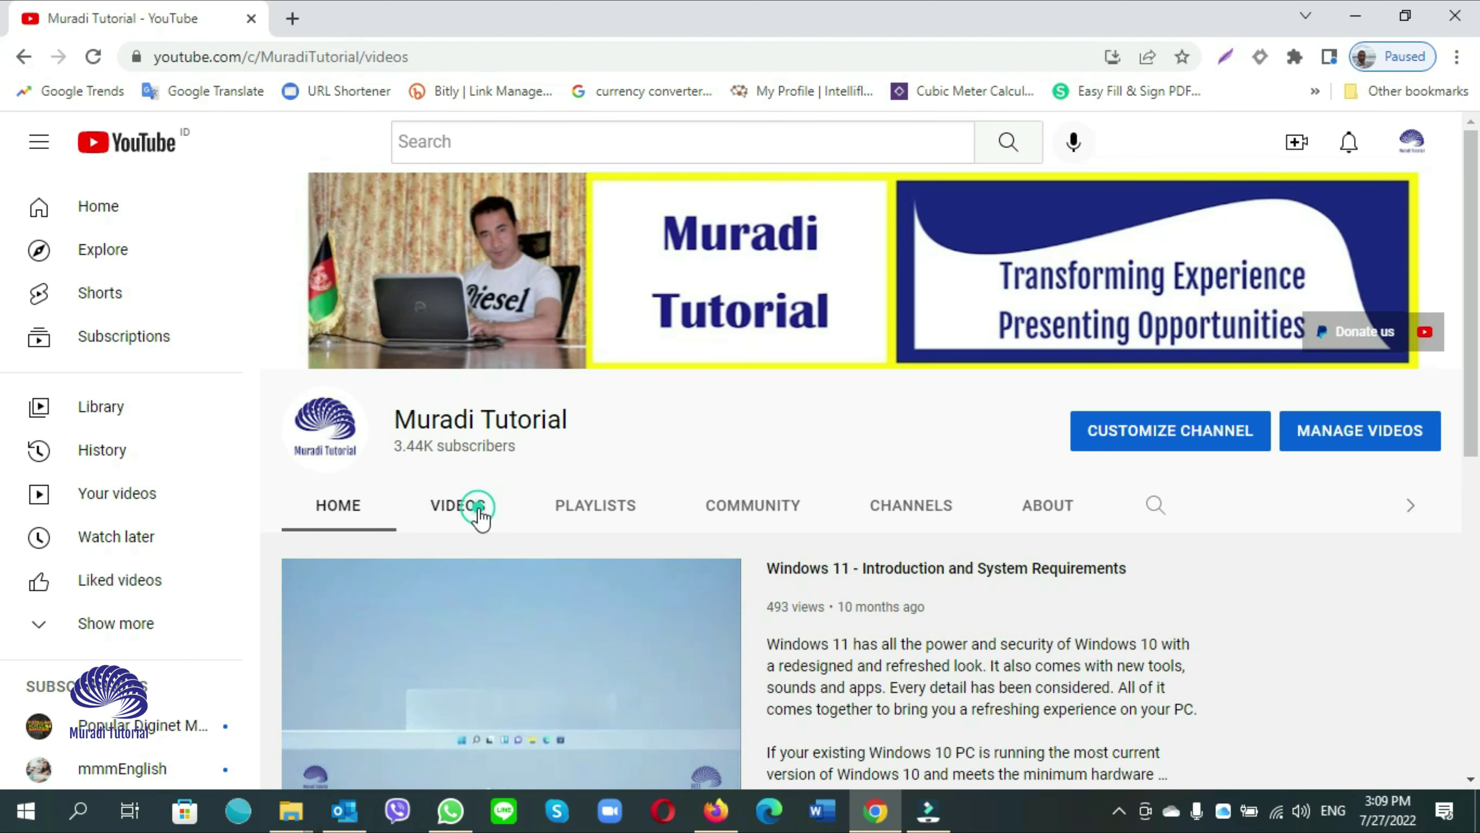
pyautogui.scroll(-5, 752, 590)
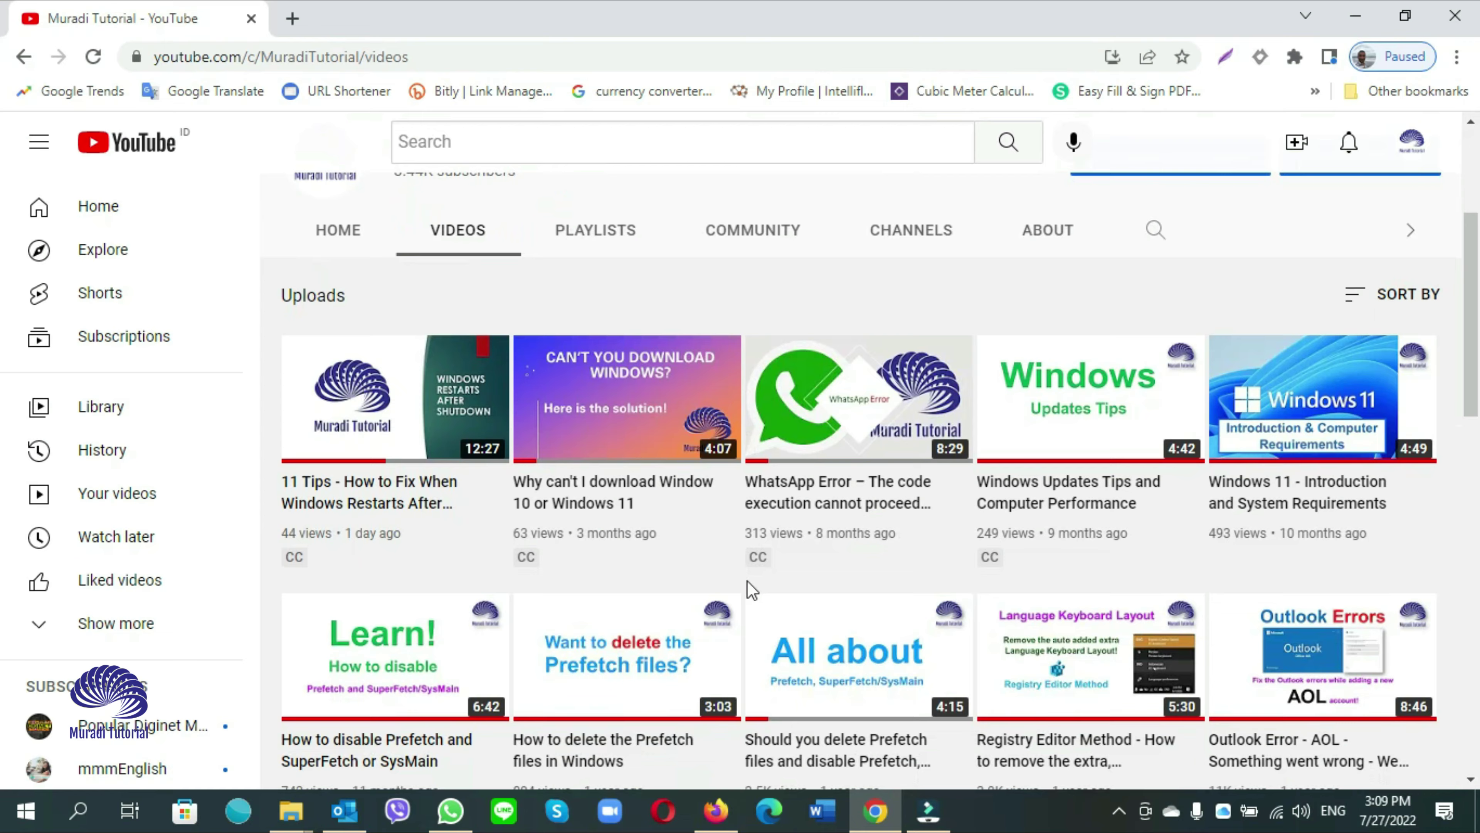
pyautogui.scroll(-2, 750, 590)
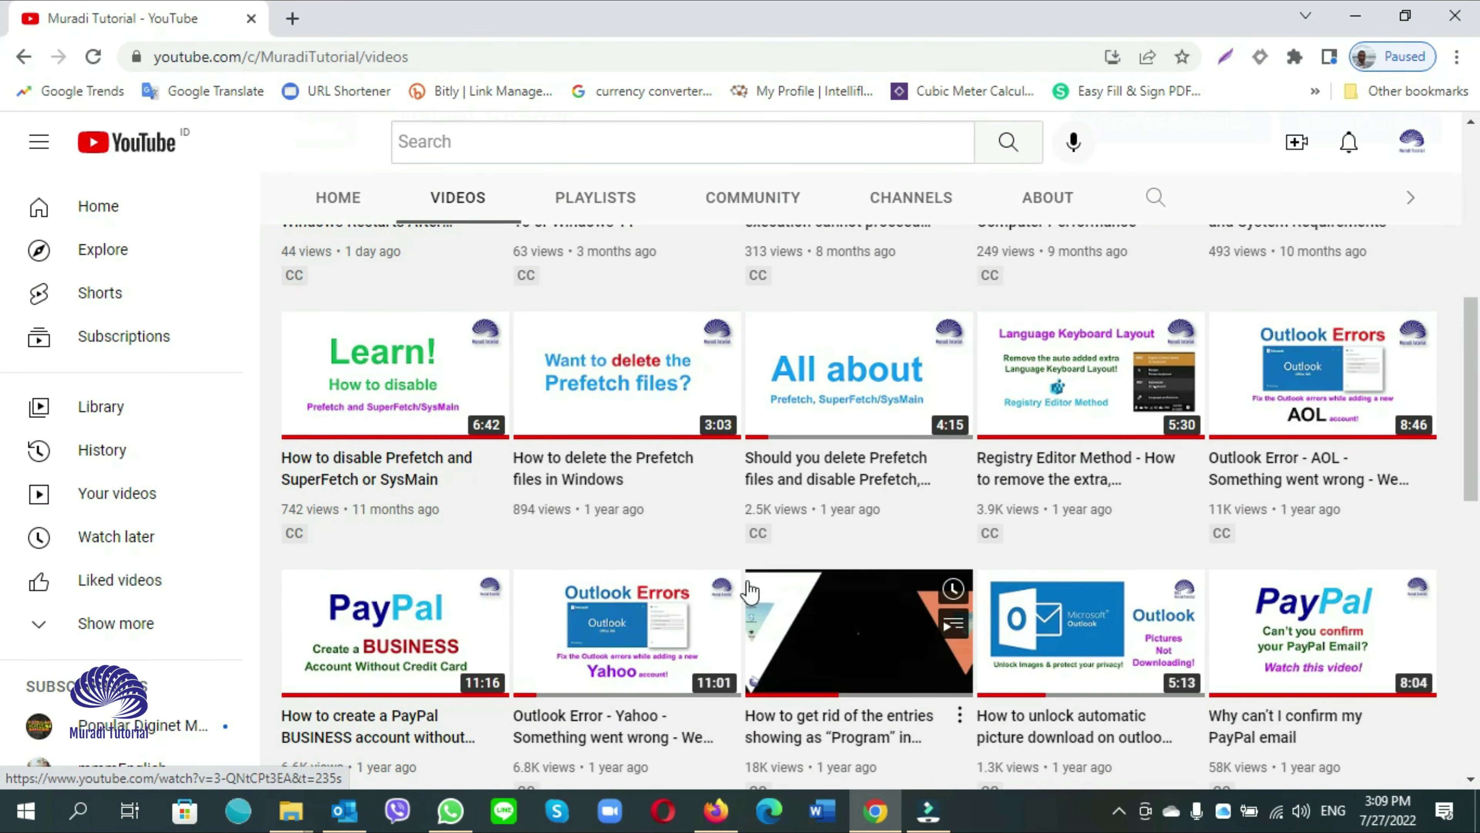
pyautogui.scroll(-8, 985, 519)
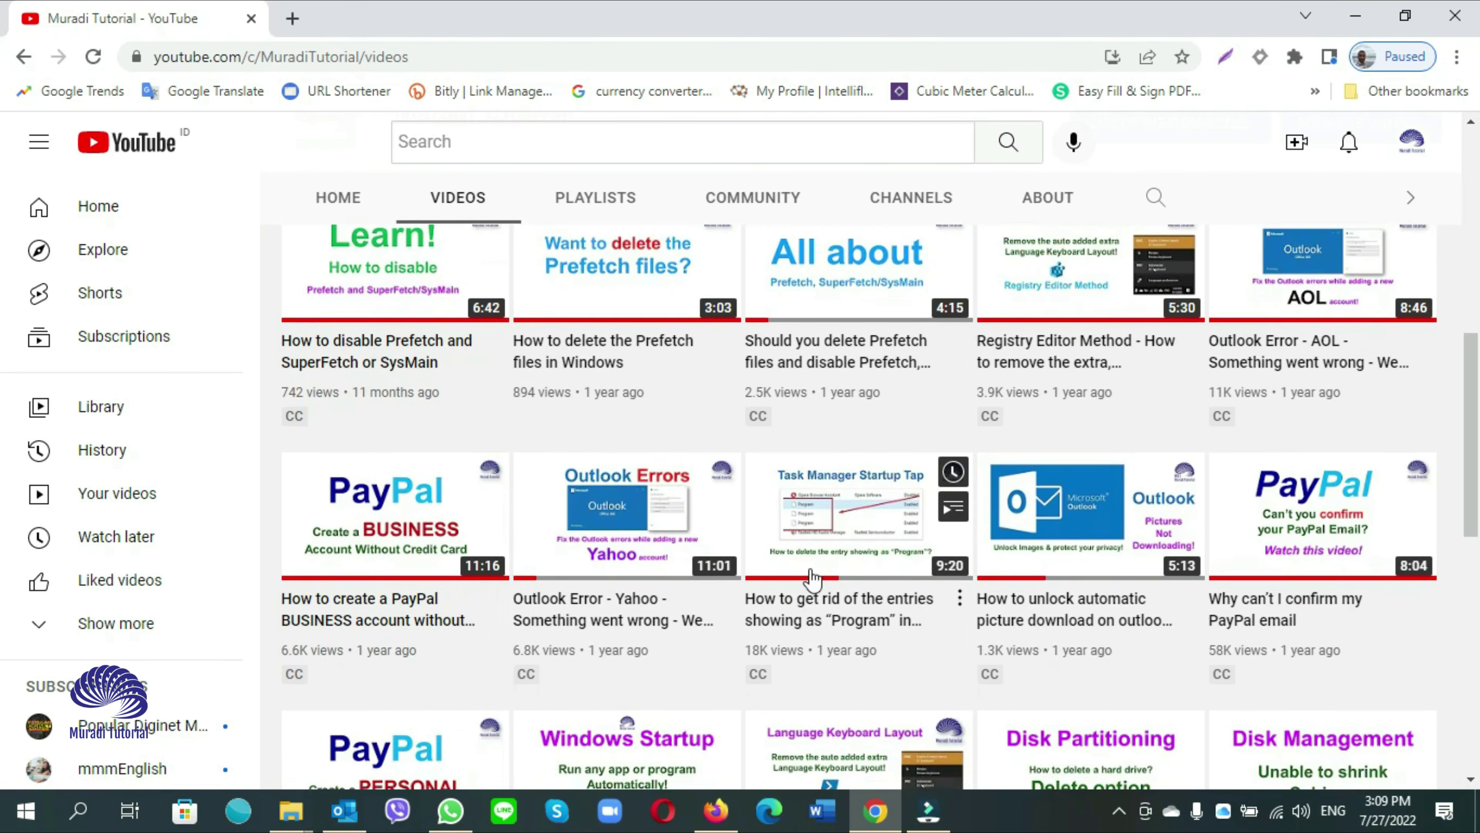
pyautogui.scroll(-8, 987, 519)
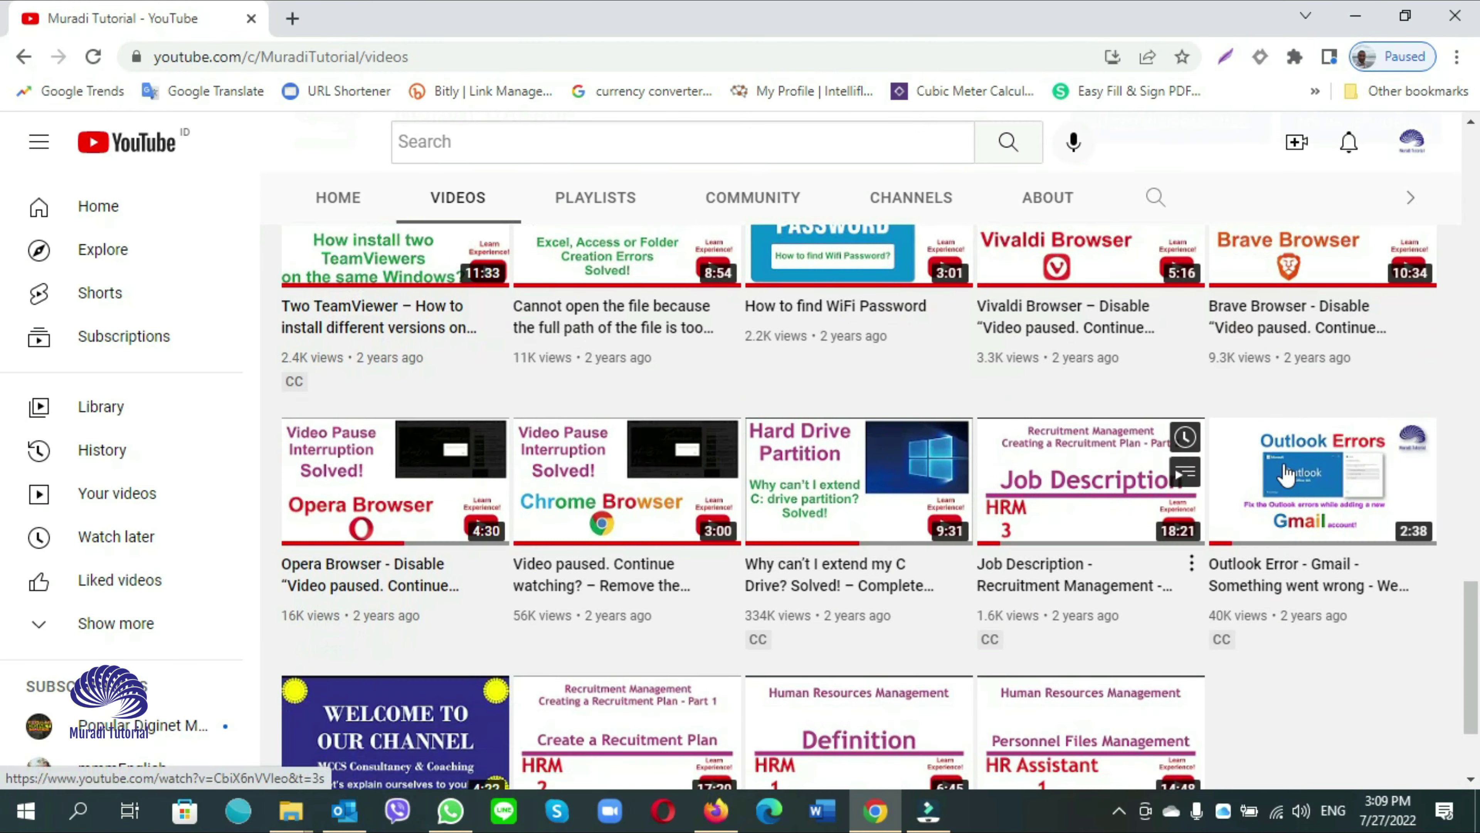
pyautogui.click(1301, 484)
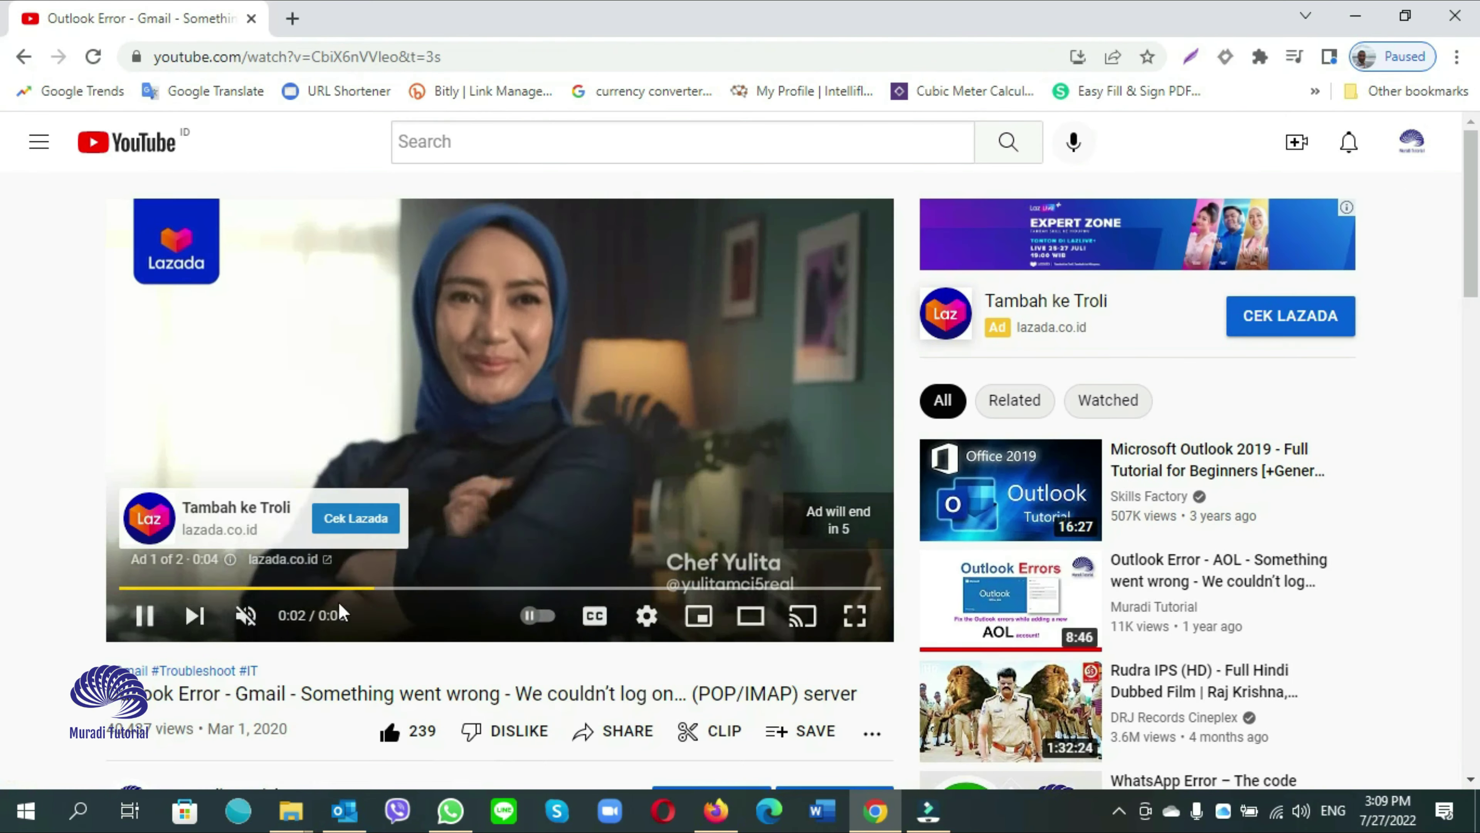
pyautogui.scroll(-1, 338, 602)
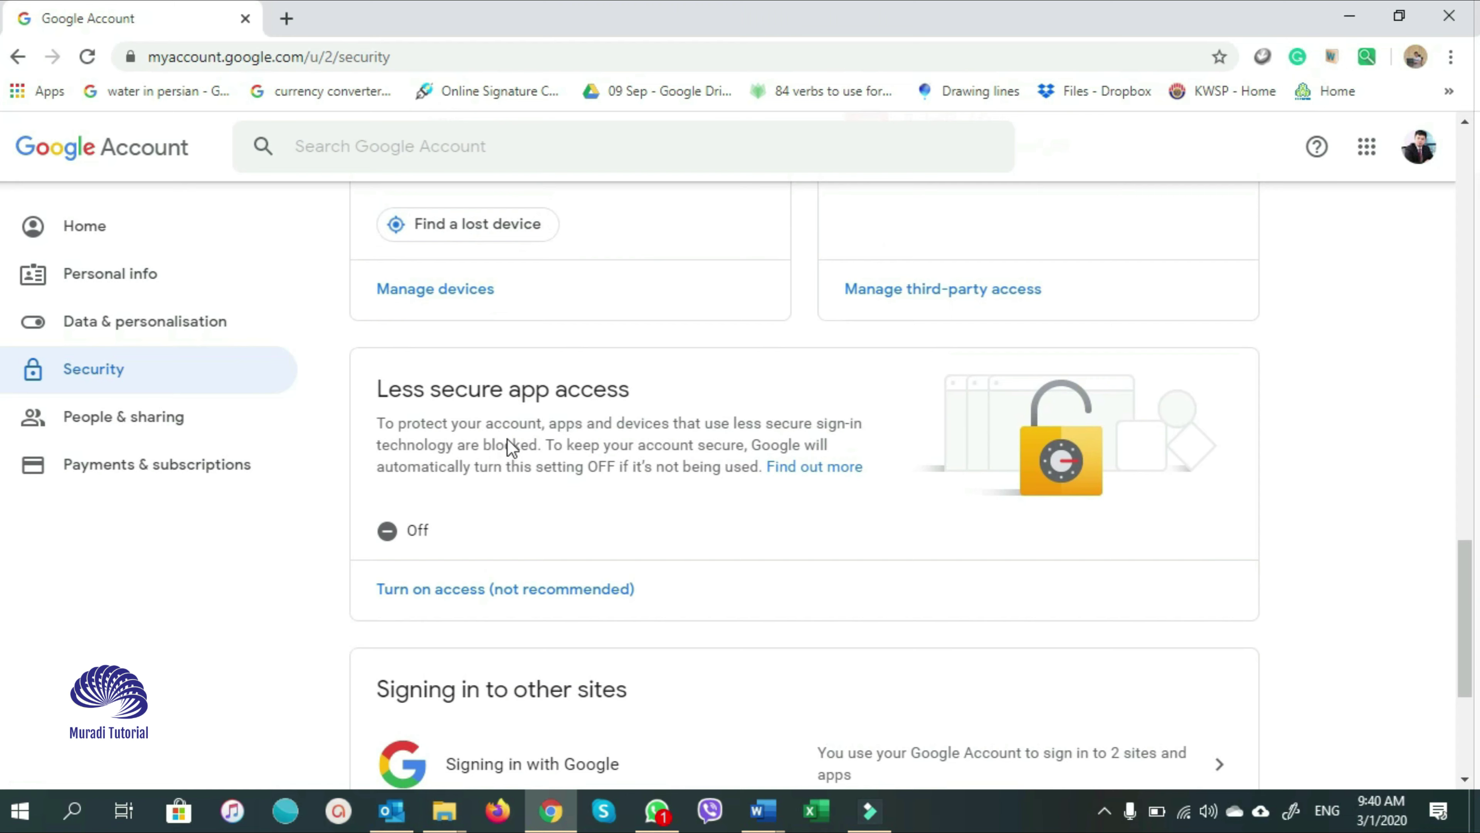
# Open the Less secure app access setting, shown as Off, and reset the page zoom
pyautogui.click(567, 597)
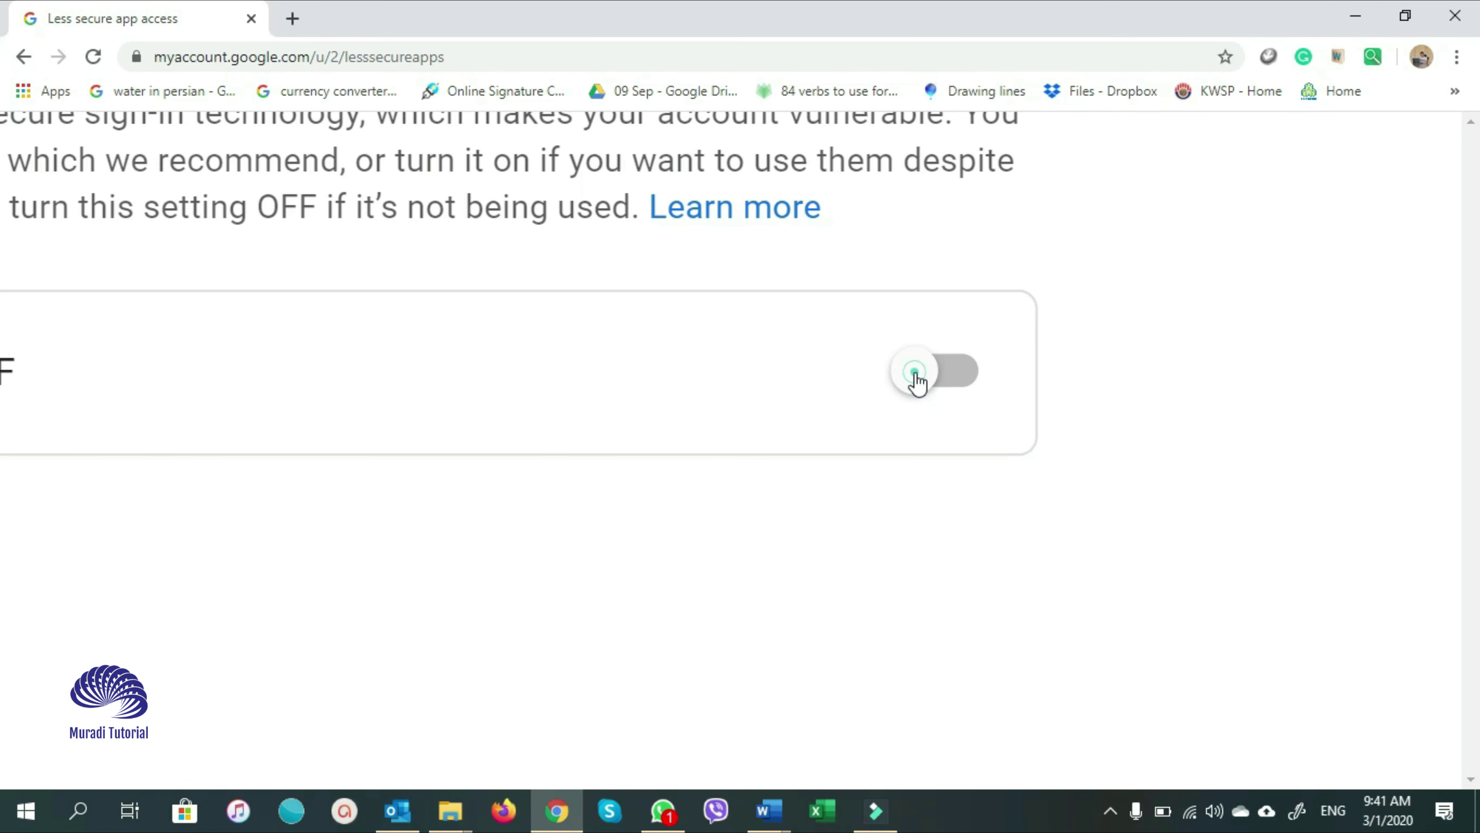
pyautogui.hotkey('ctrl', '0')
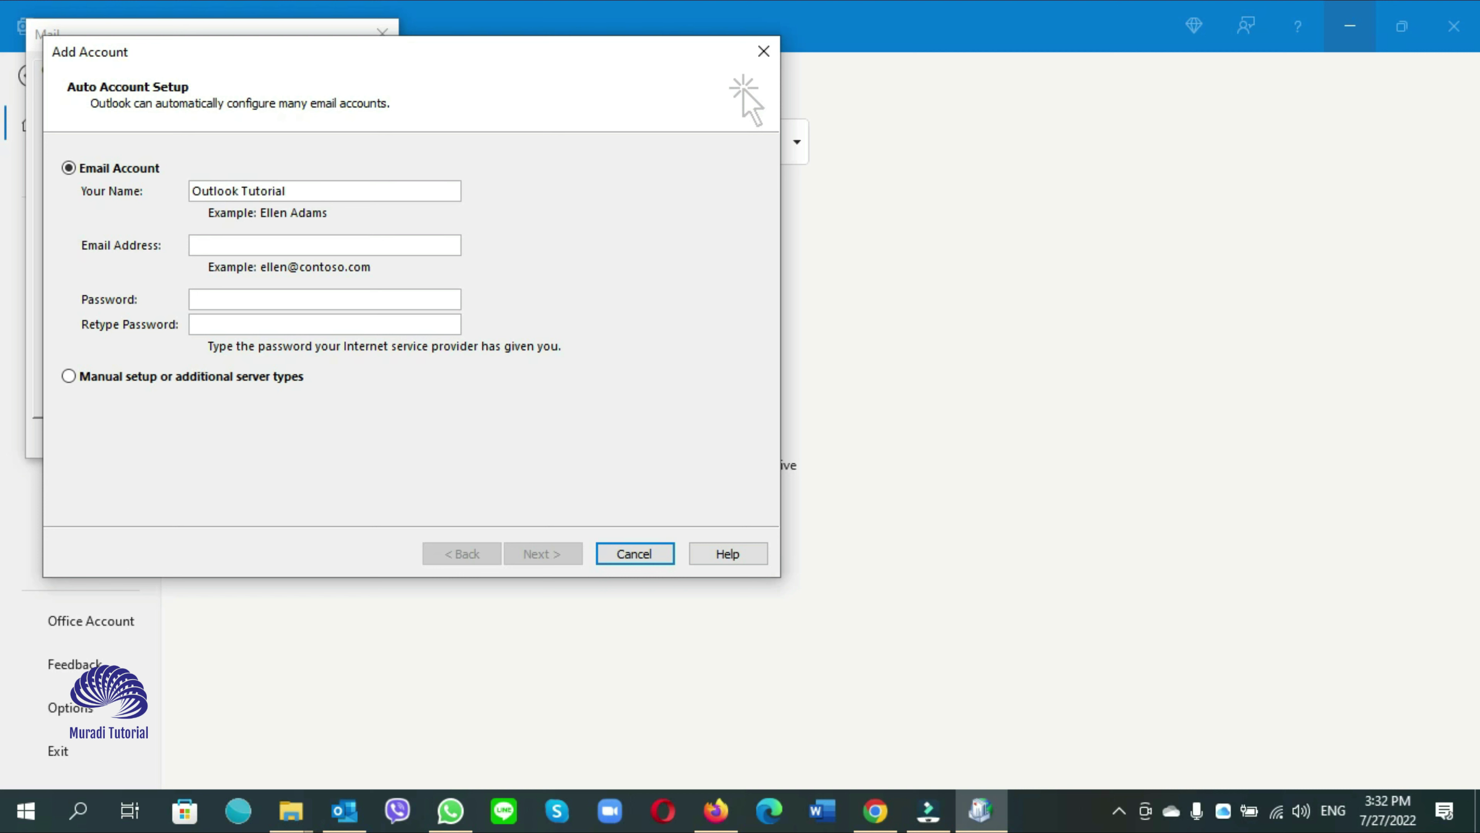
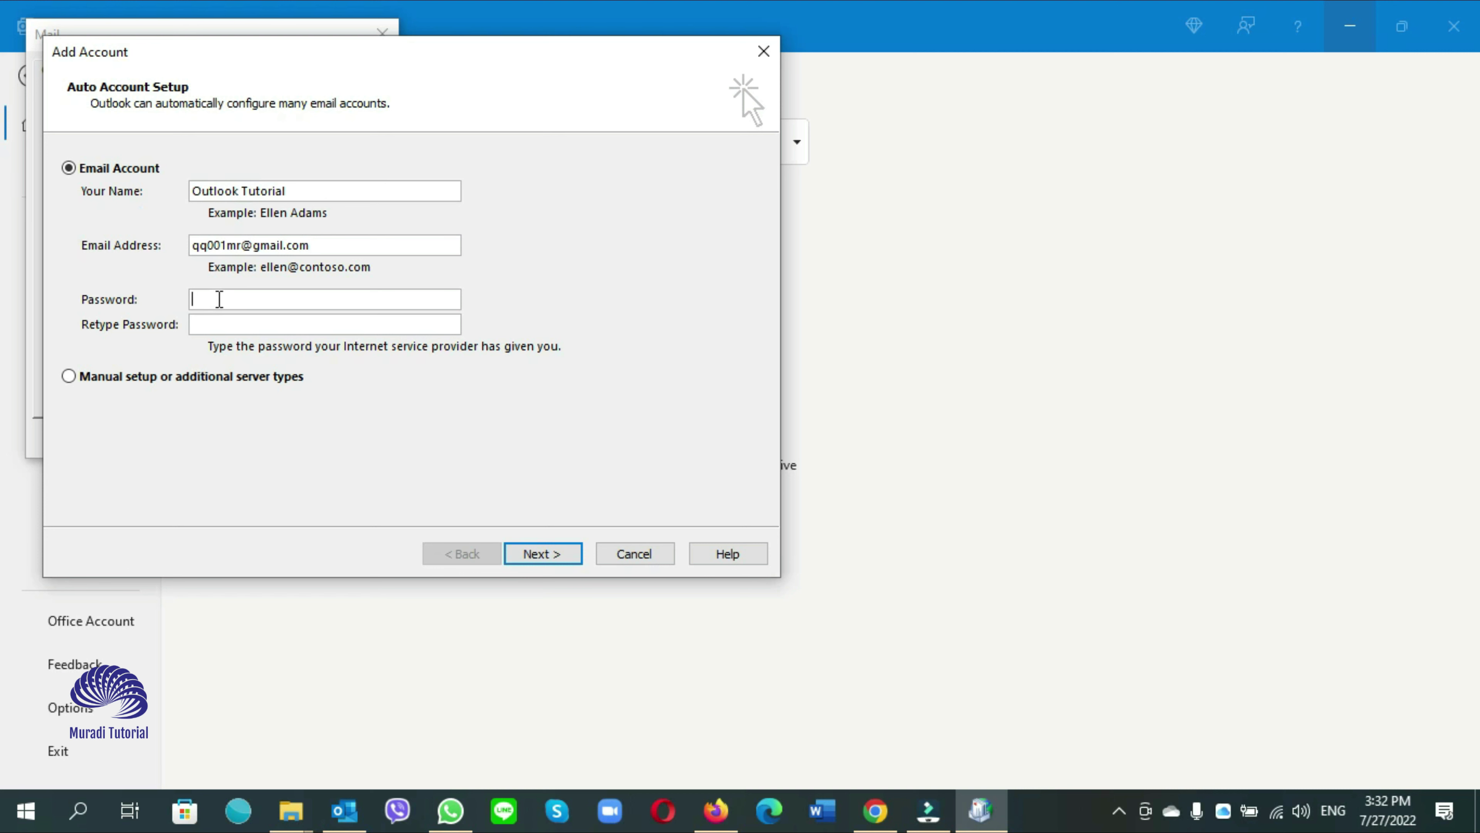
# Enter the Gmail name, address and password, try automatic setup, then go back after 'Cannot Log on to Server'
pyautogui.click(219, 299)
pyautogui.click(537, 554)
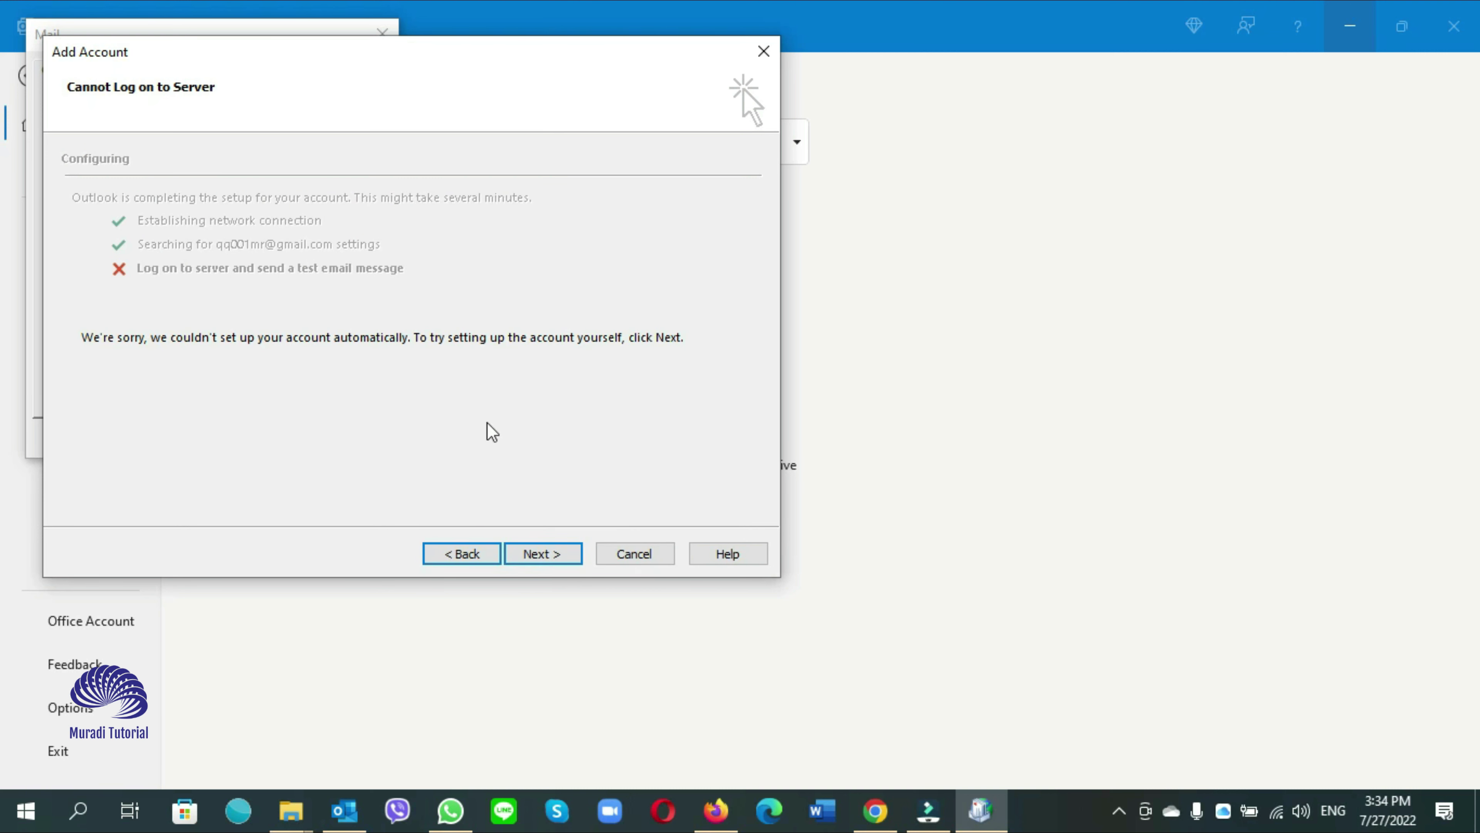
pyautogui.click(463, 554)
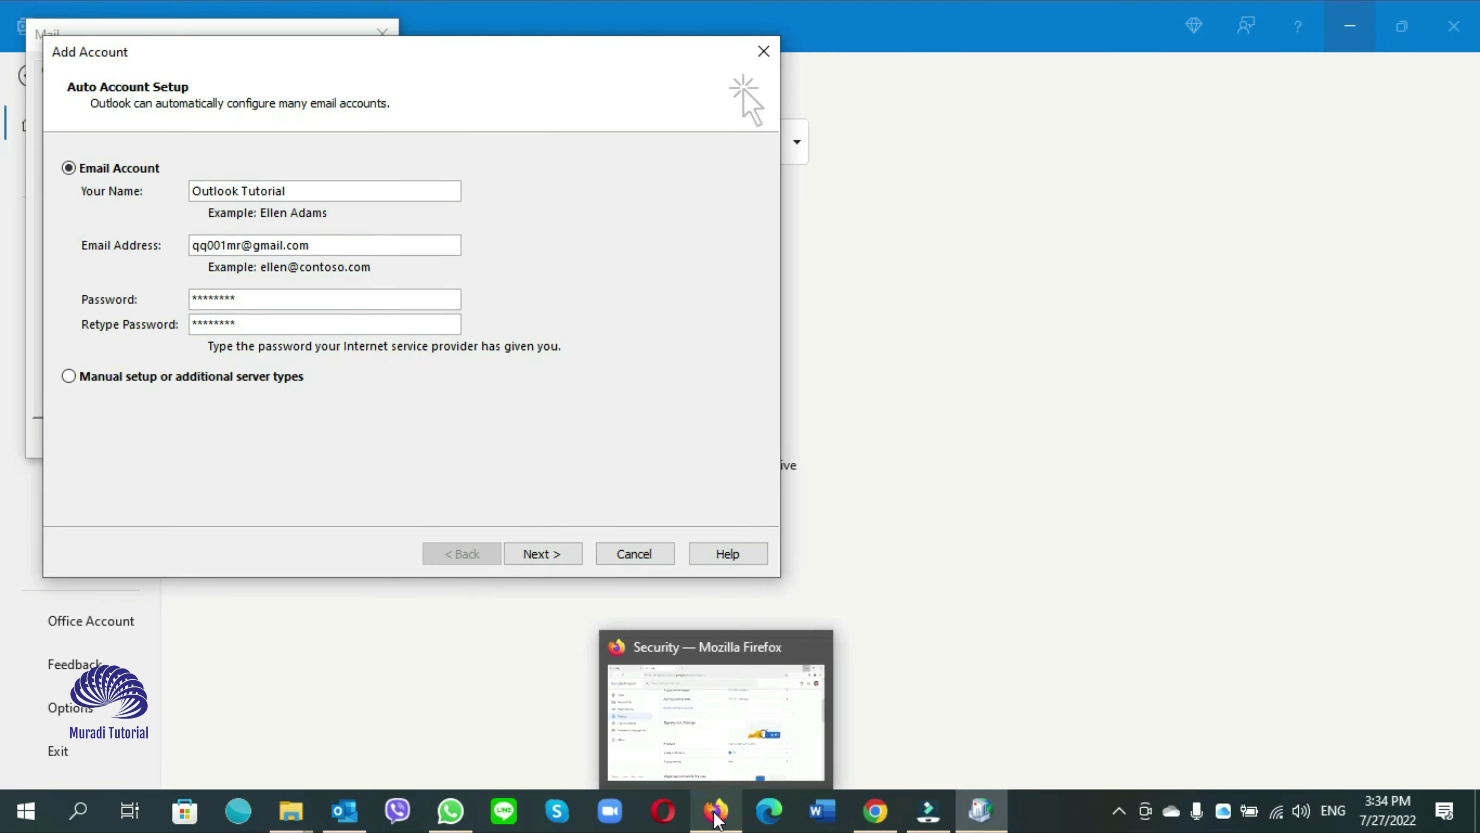
# Sign in to the Gmail account in Firefox, decline saving the login, and open the account menu
pyautogui.click(717, 812)
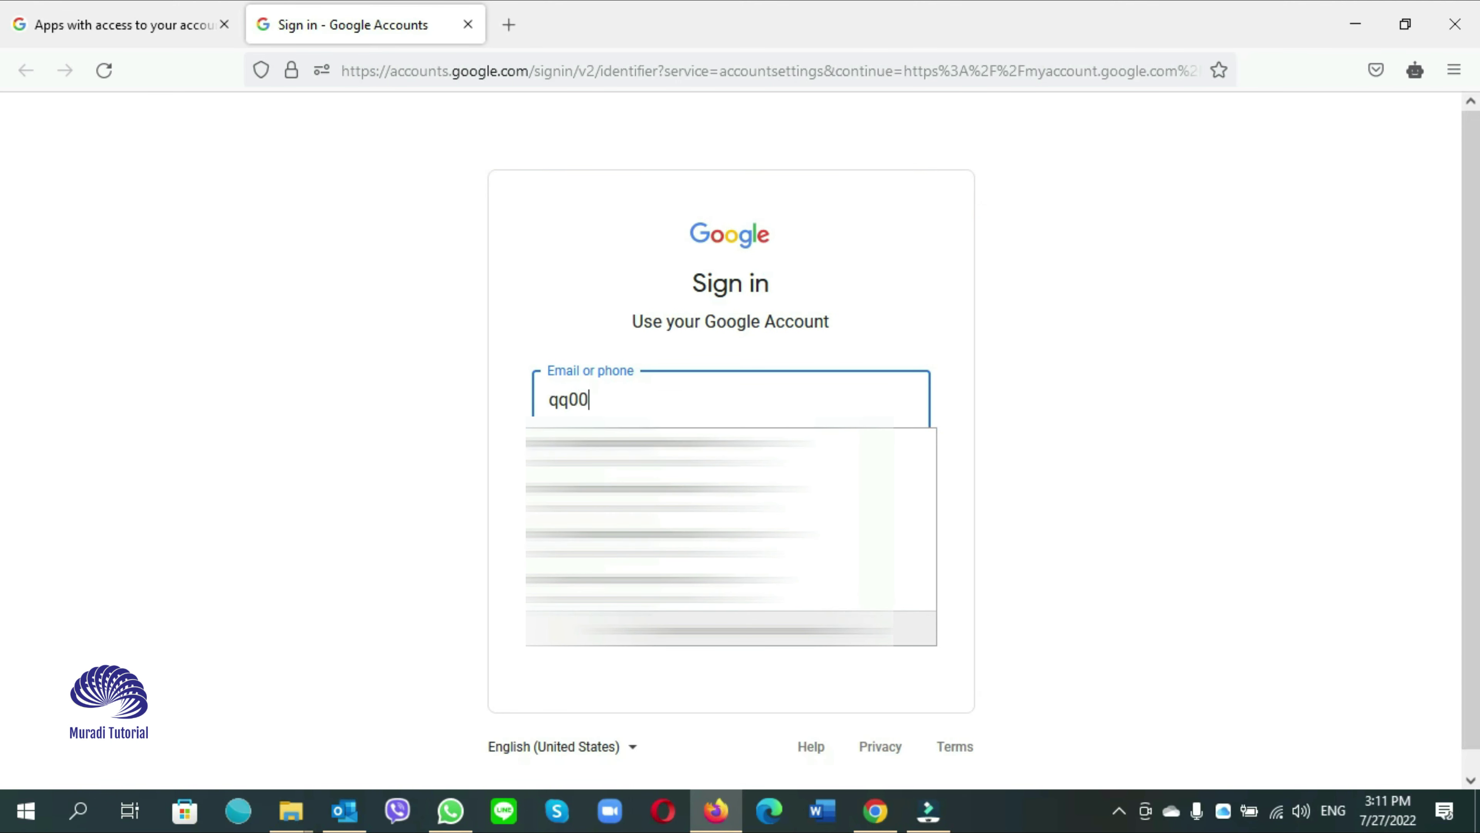
pyautogui.press('Return')
pyautogui.write('********')
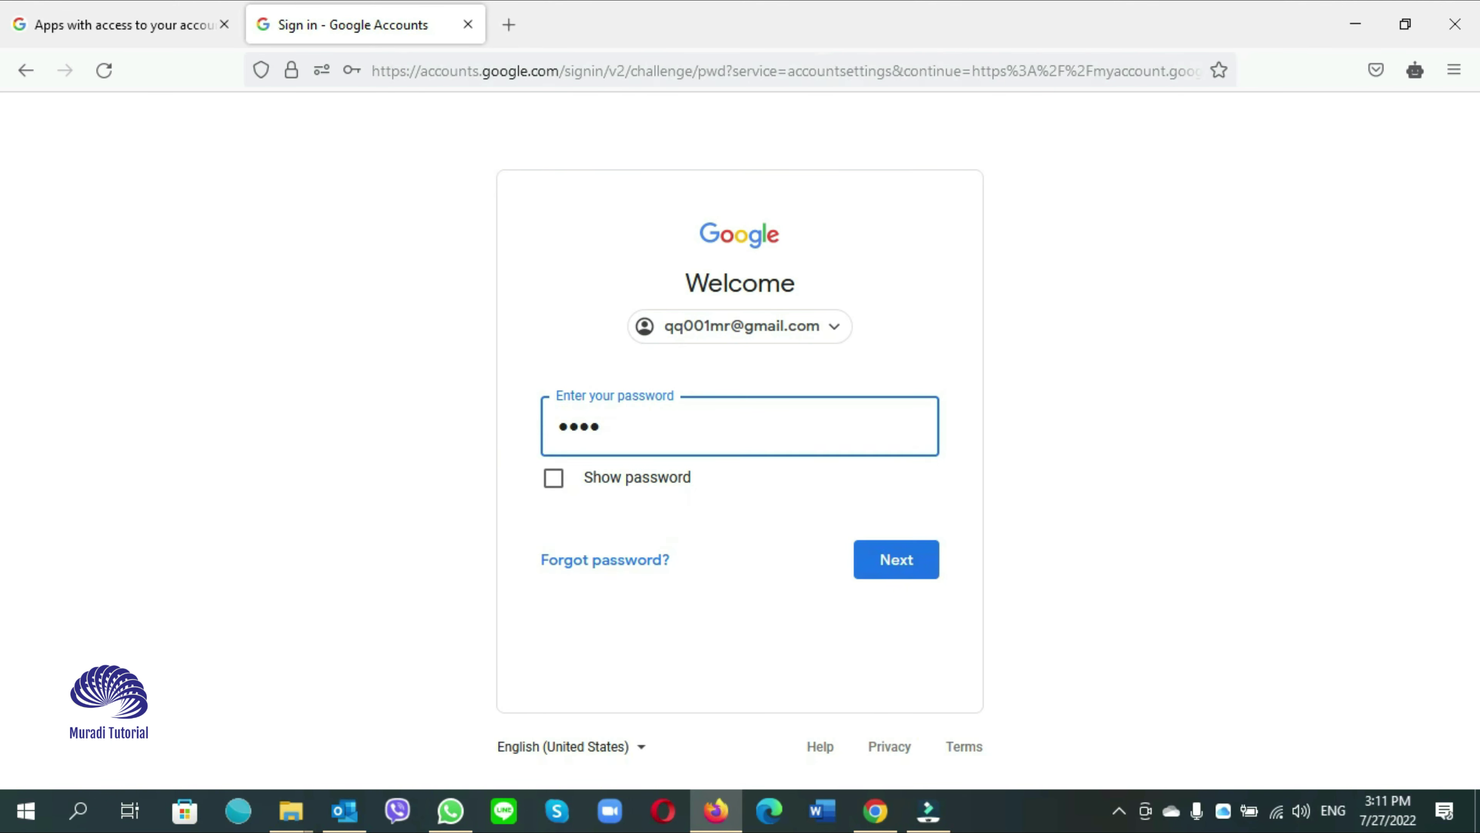
pyautogui.click(908, 567)
pyautogui.click(225, 25)
pyautogui.click(578, 657)
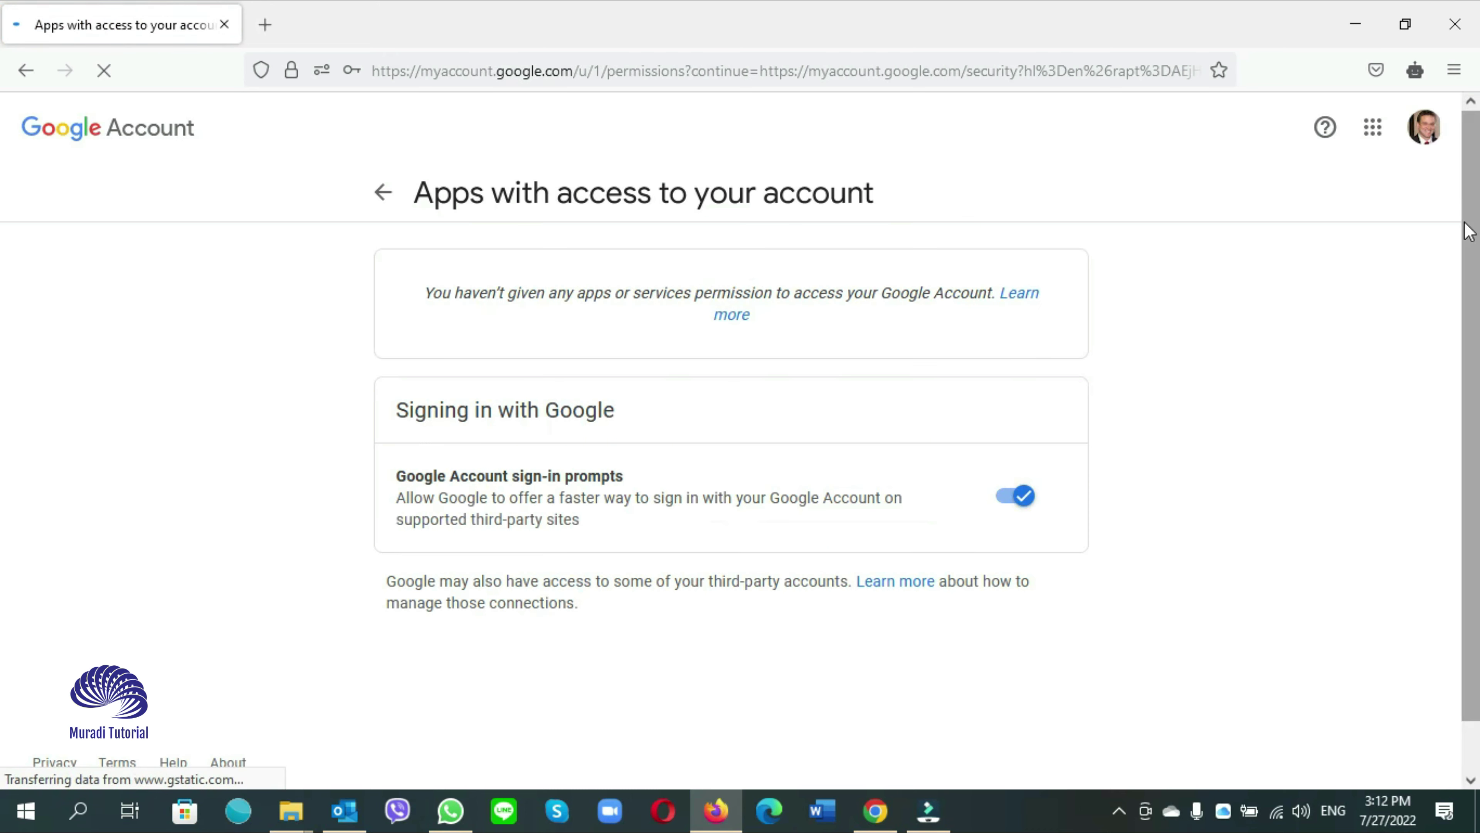
pyautogui.click(1424, 128)
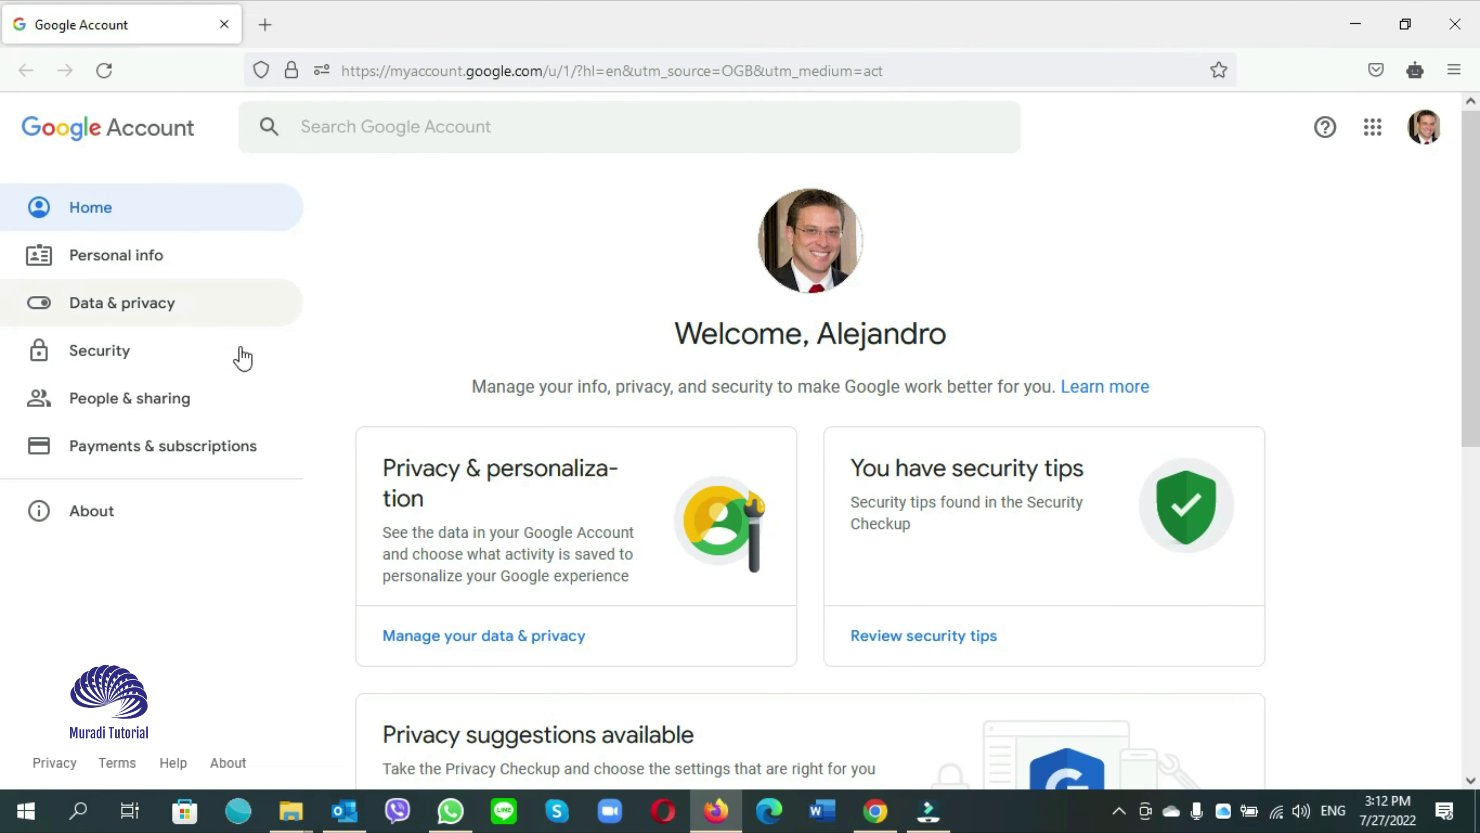
# Open the Security settings and find 2-Step Verification, currently Off, under Signing in to Google
pyautogui.click(94, 352)
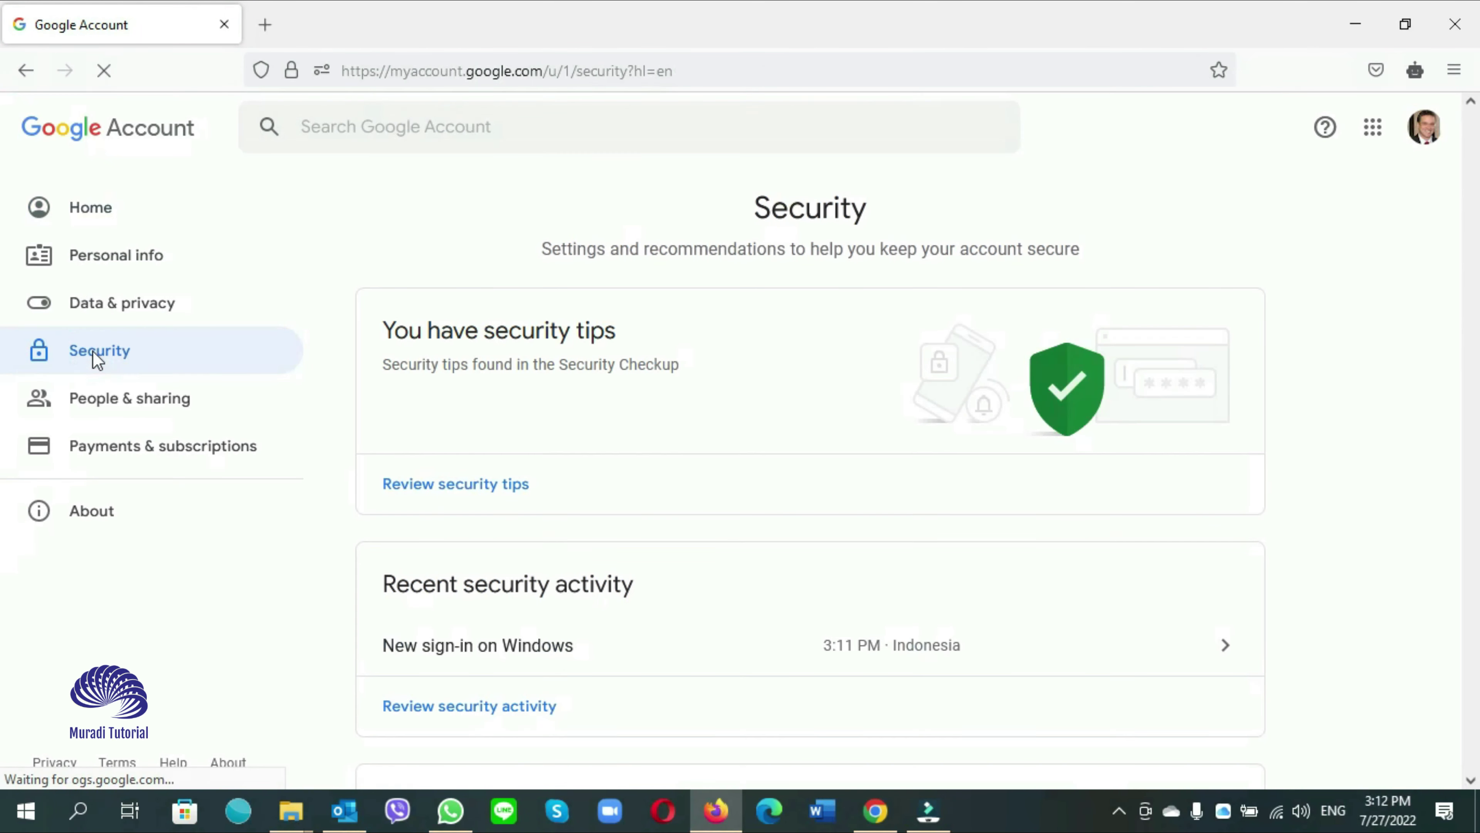
pyautogui.scroll(-5, 562, 577)
pyautogui.scroll(-5, 562, 578)
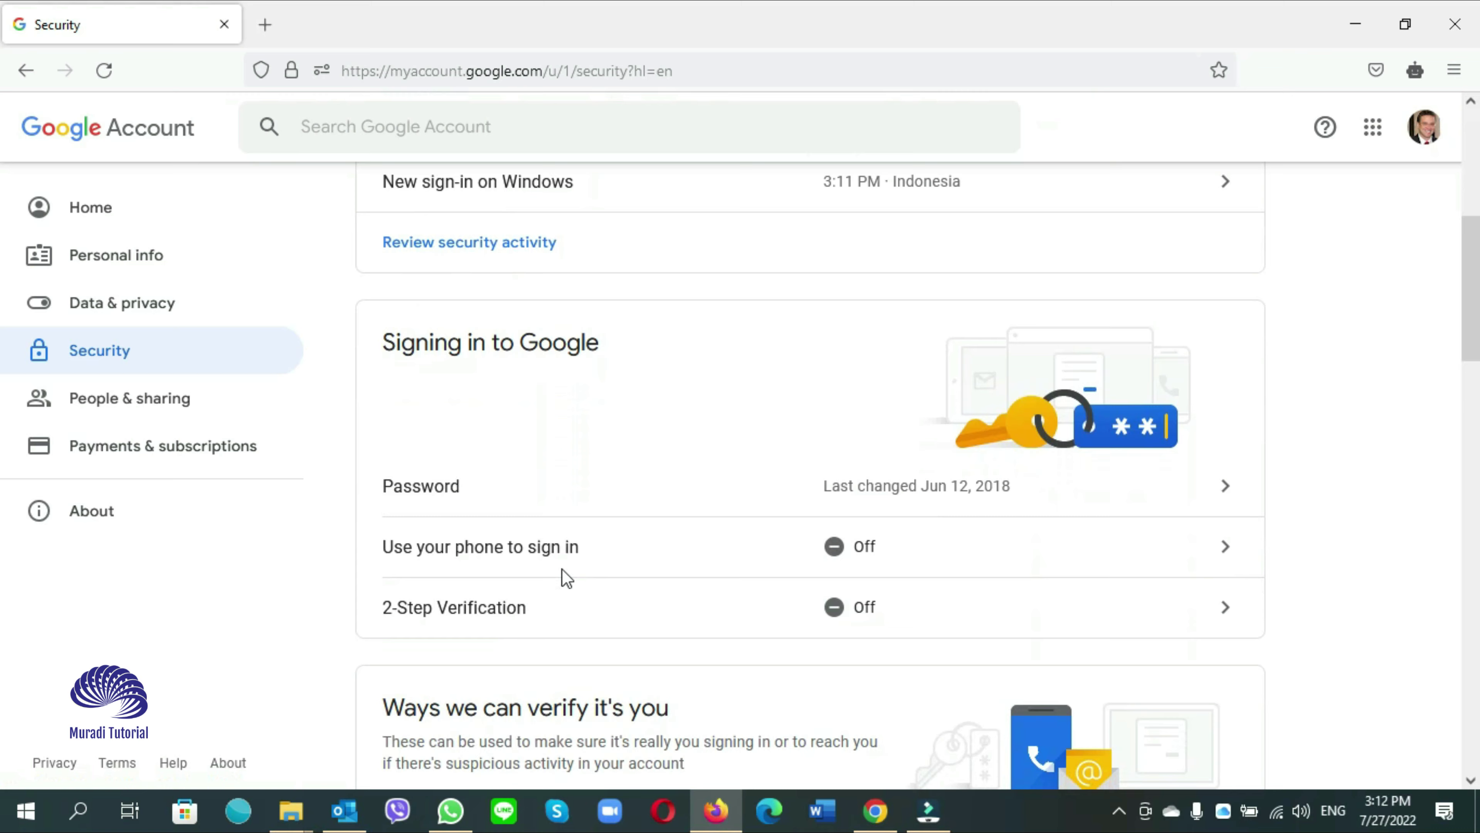
pyautogui.scroll(1, 465, 302)
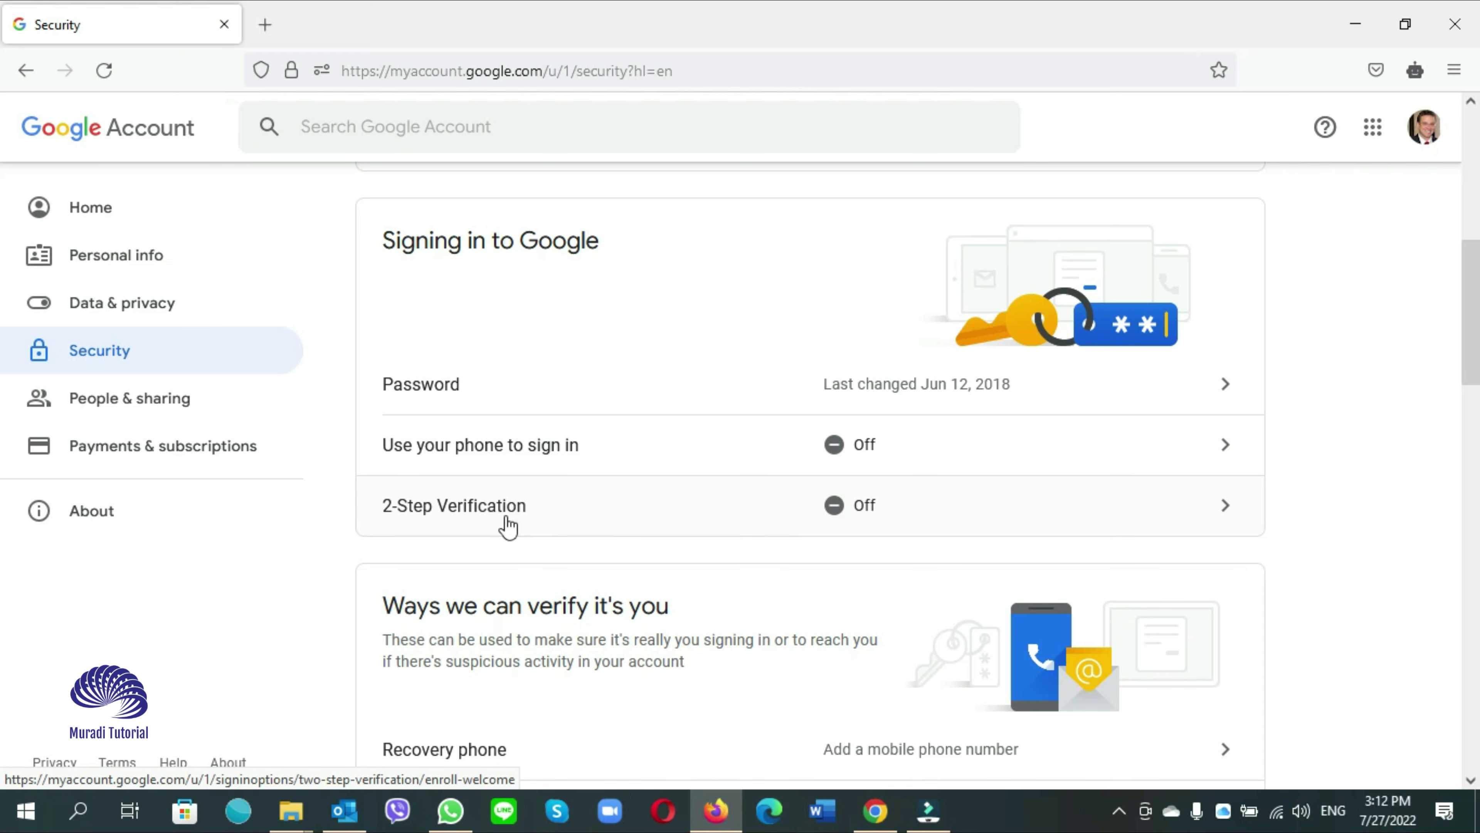
# Start the 2-Step Verification setup and re-confirm the account password
pyautogui.click(540, 523)
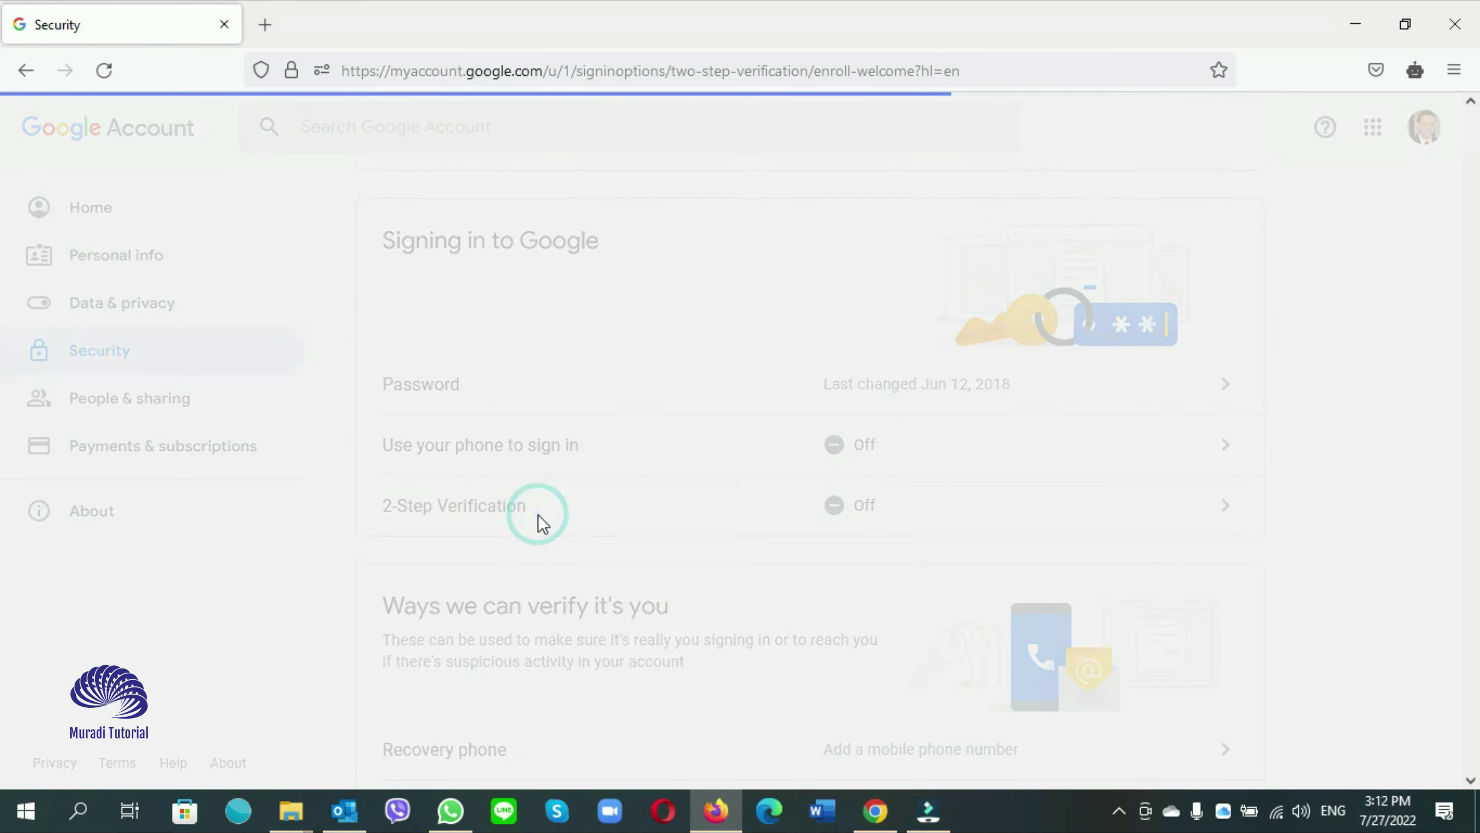
pyautogui.scroll(-5, 704, 587)
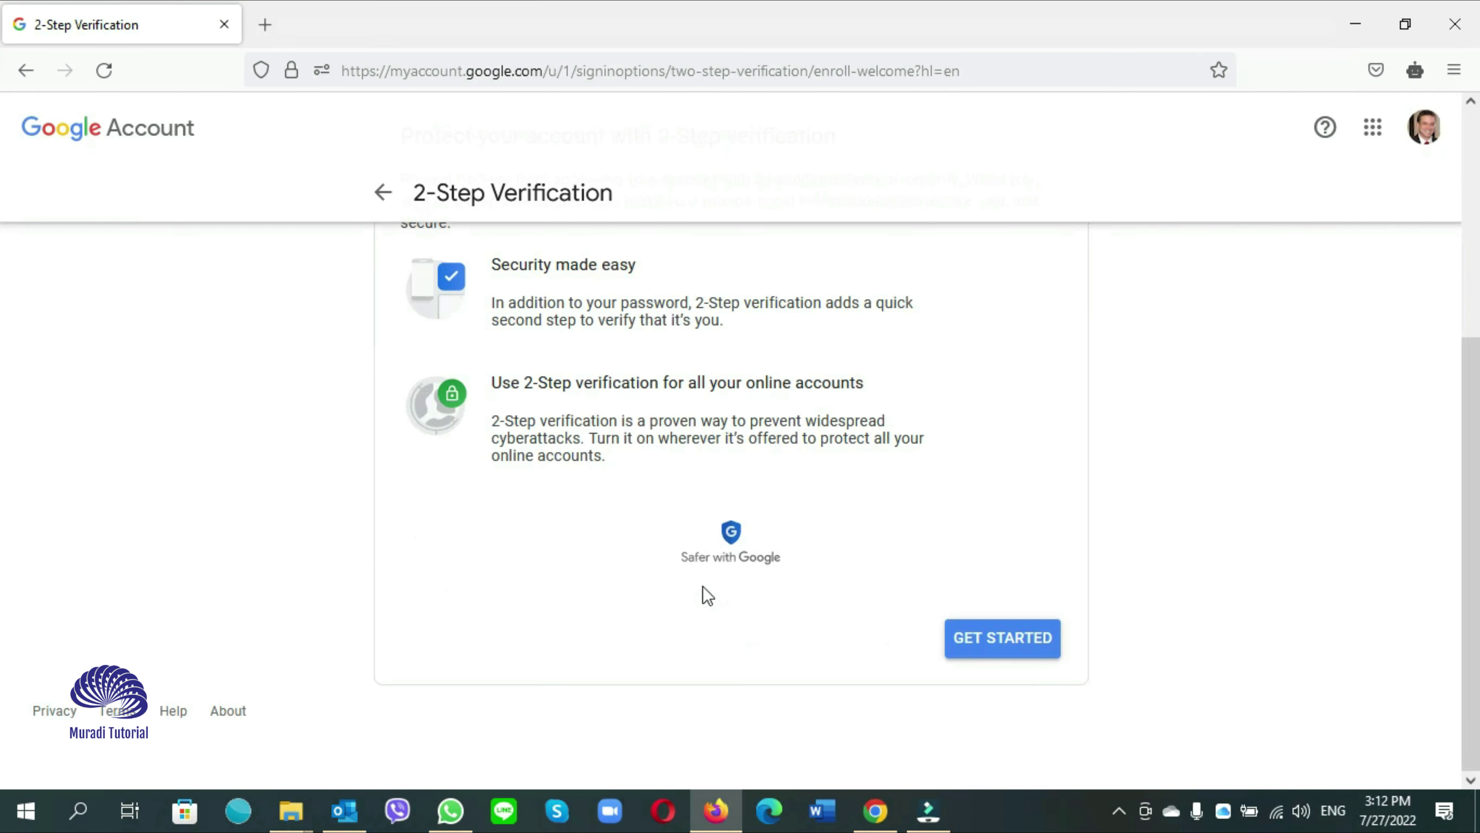
pyautogui.click(991, 642)
pyautogui.click(736, 462)
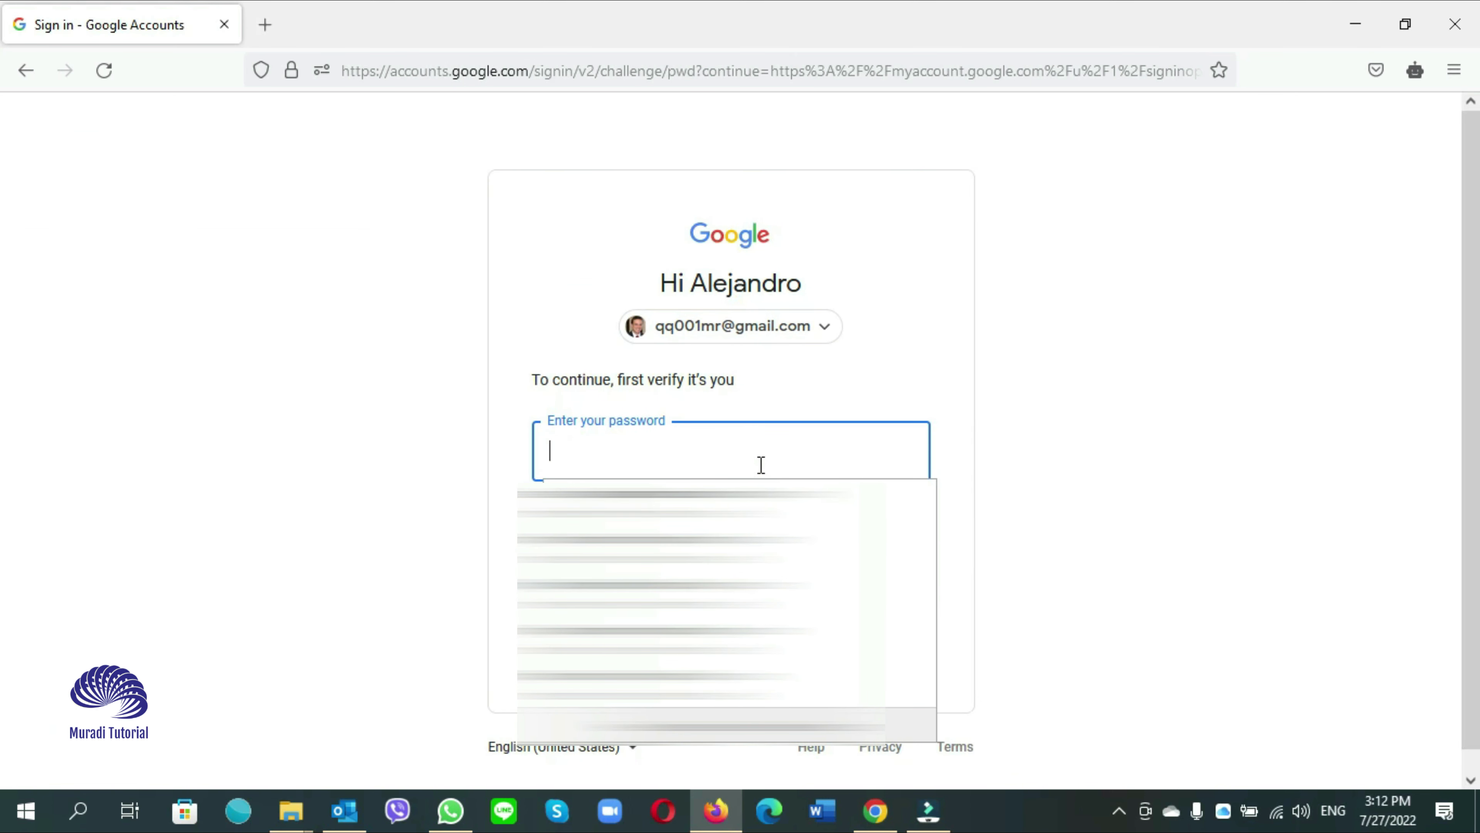
pyautogui.write('••••')
pyautogui.click(900, 598)
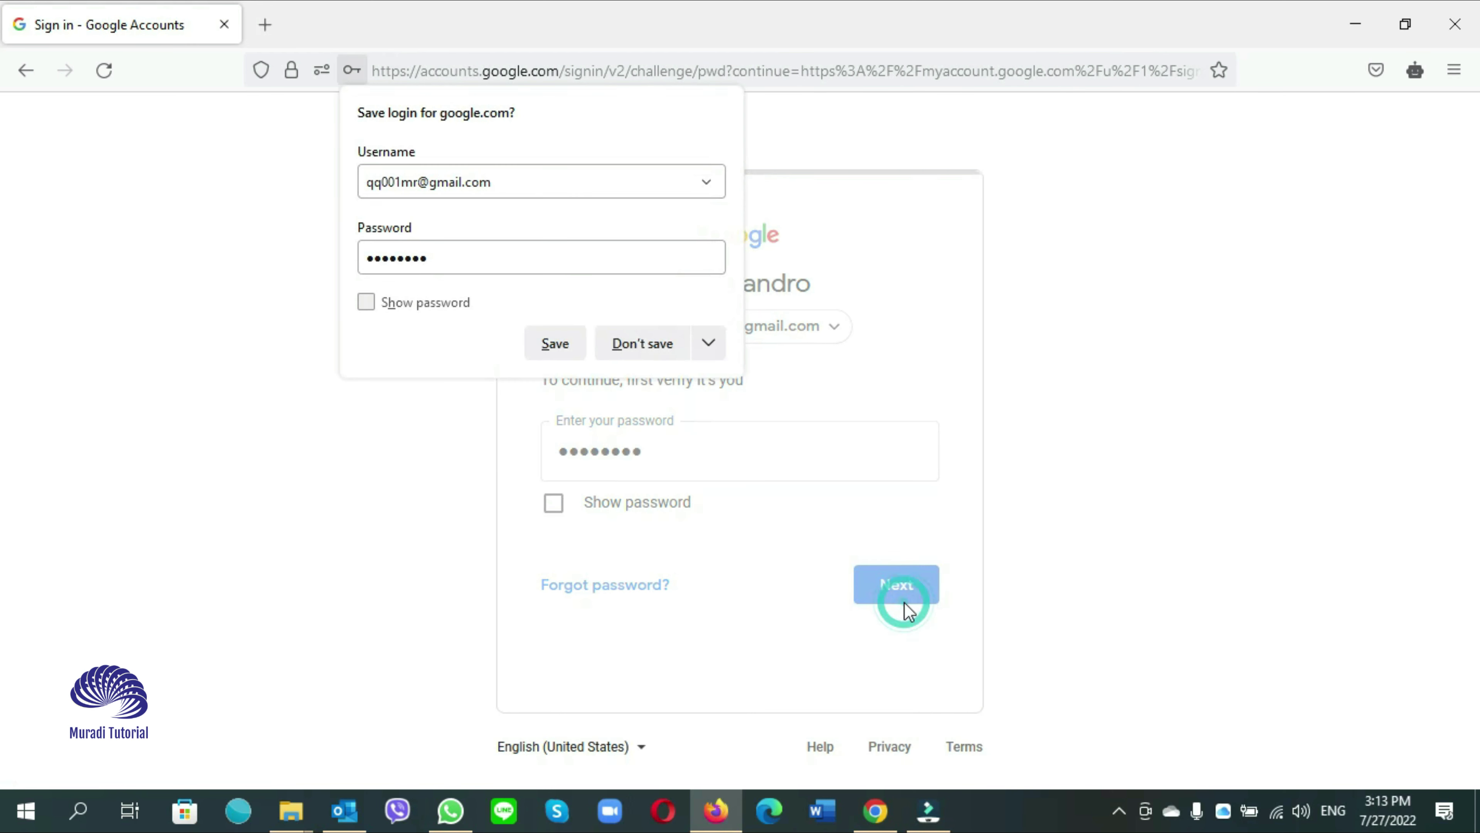
pyautogui.click(647, 341)
# Register the phone for text-message codes, verify the texted code, and turn 2-Step Verification on
pyautogui.scroll(-2, 523, 481)
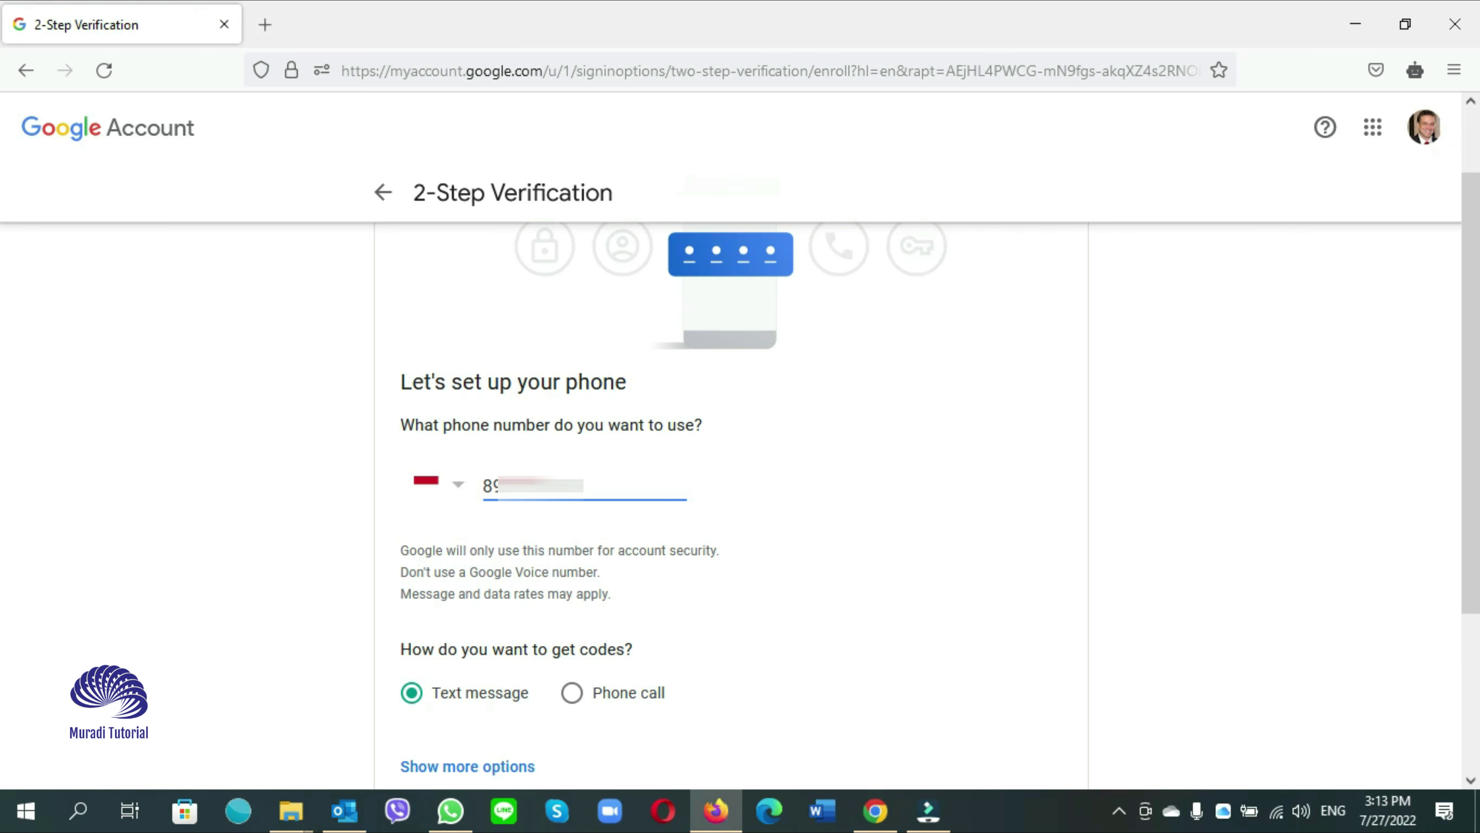
pyautogui.scroll(-3, 794, 624)
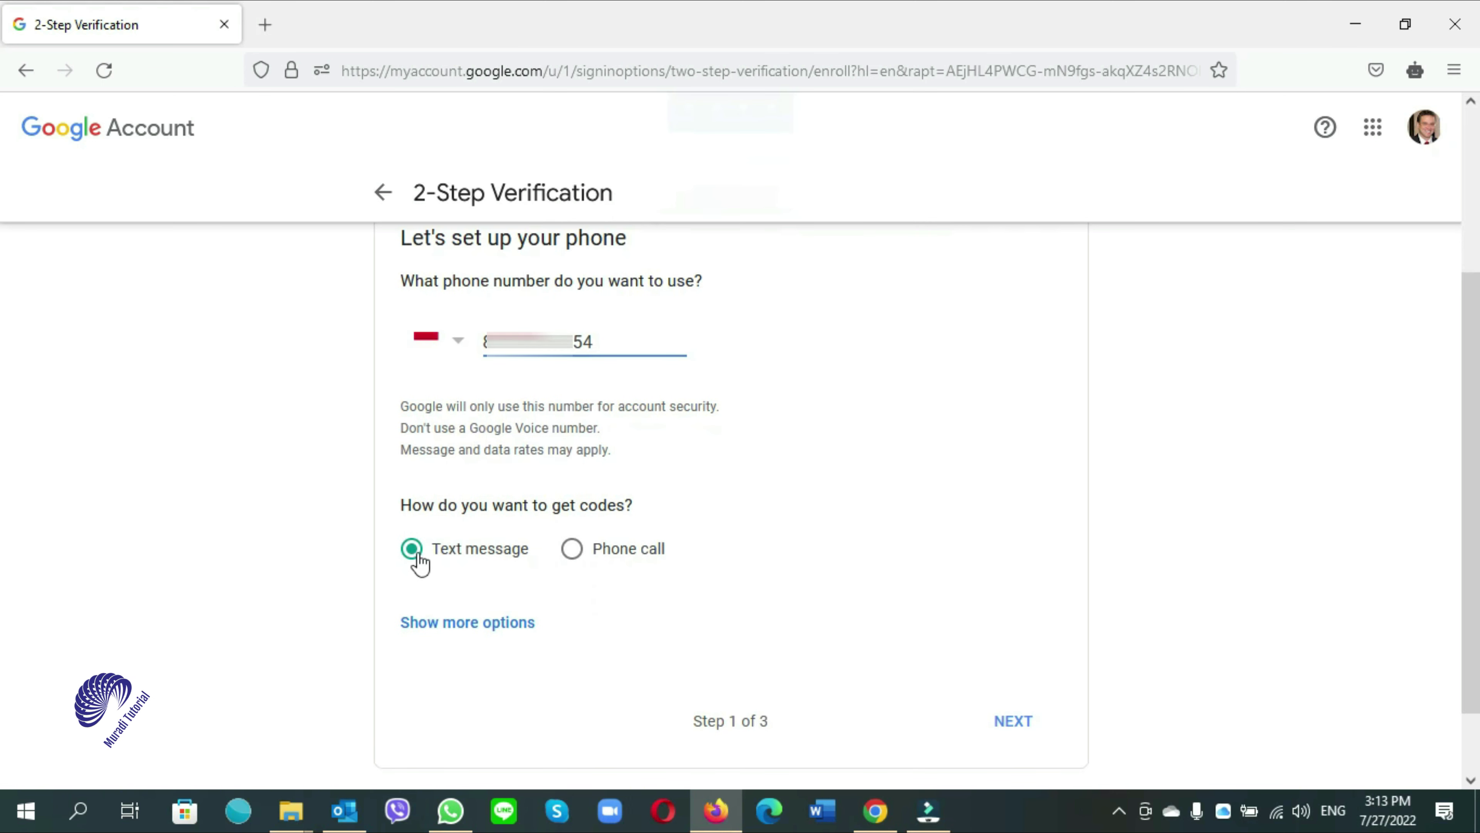
pyautogui.click(1008, 722)
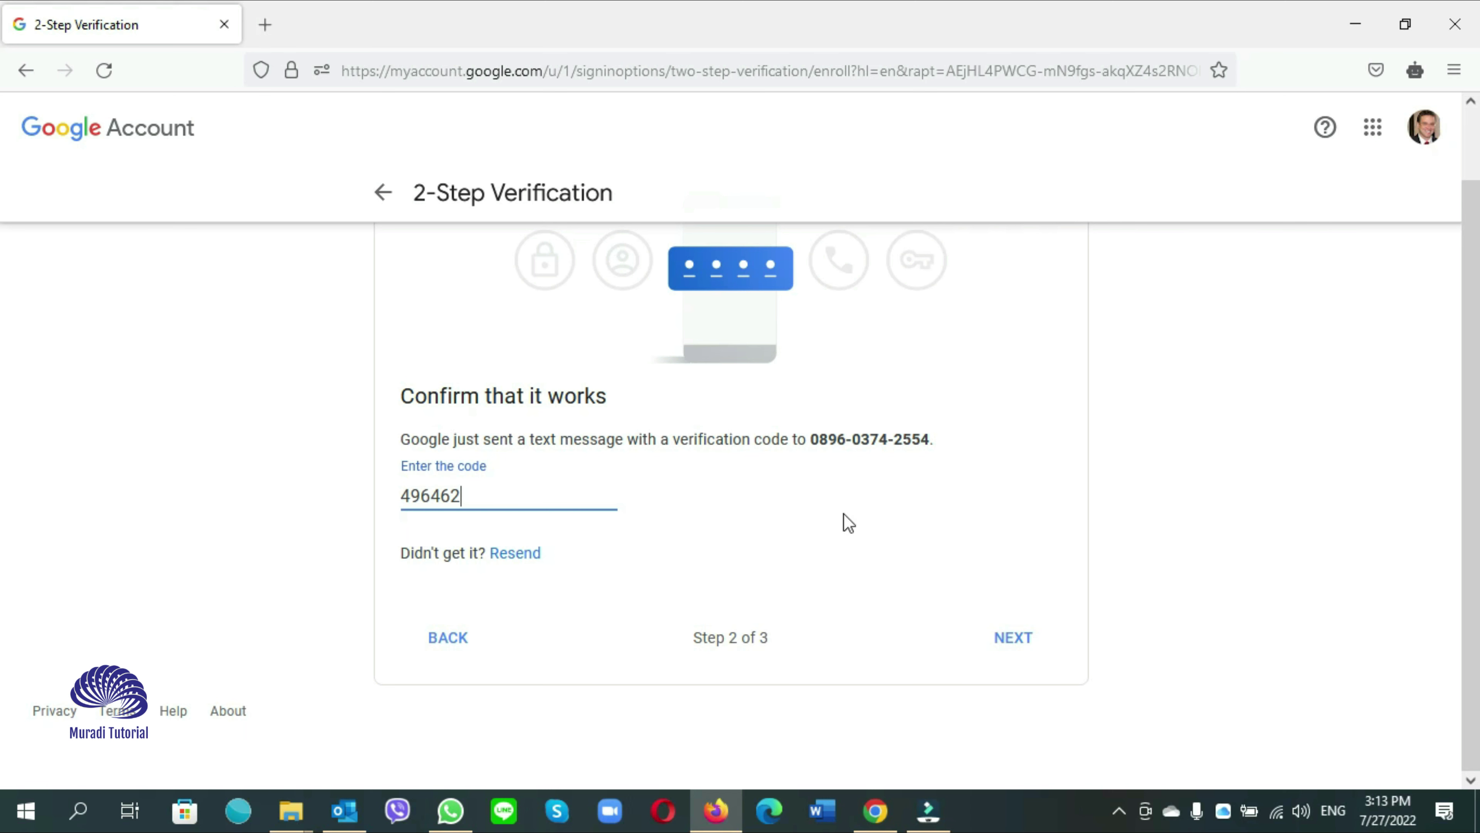
pyautogui.click(1014, 638)
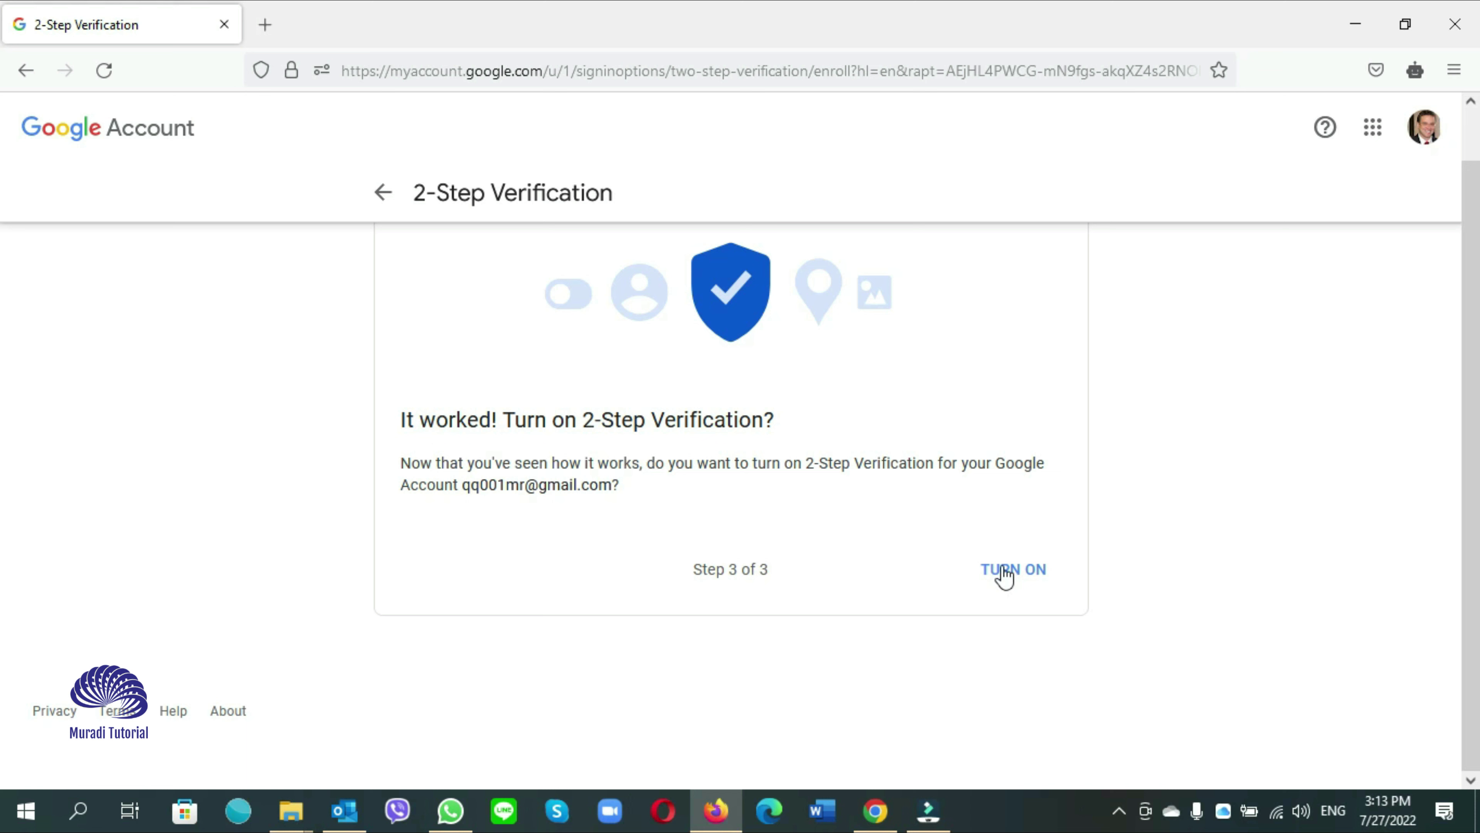
pyautogui.click(1008, 577)
# Go back to Security, open App passwords, and re-verify with the account password
pyautogui.click(384, 192)
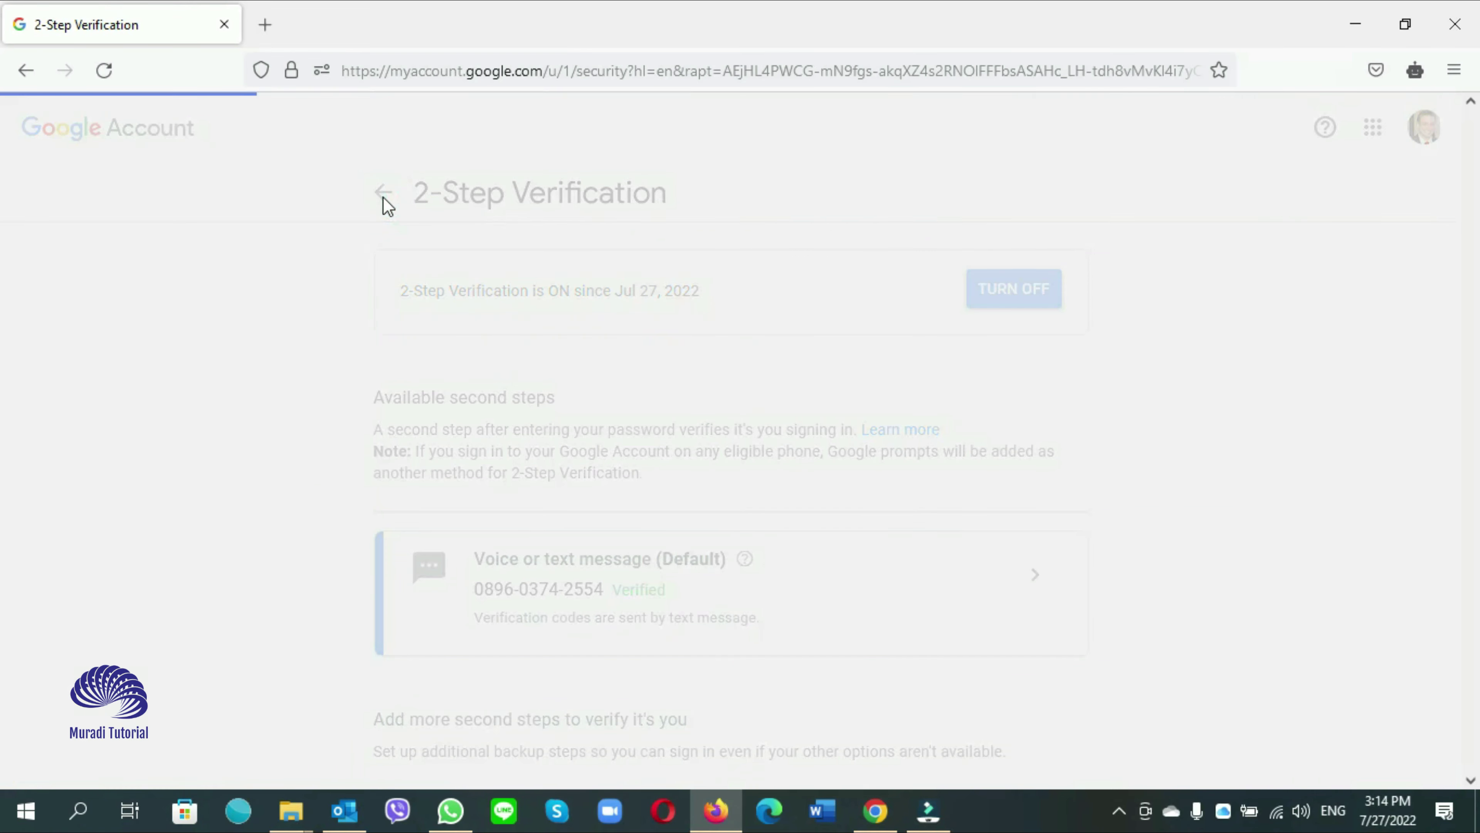
pyautogui.scroll(-5, 574, 513)
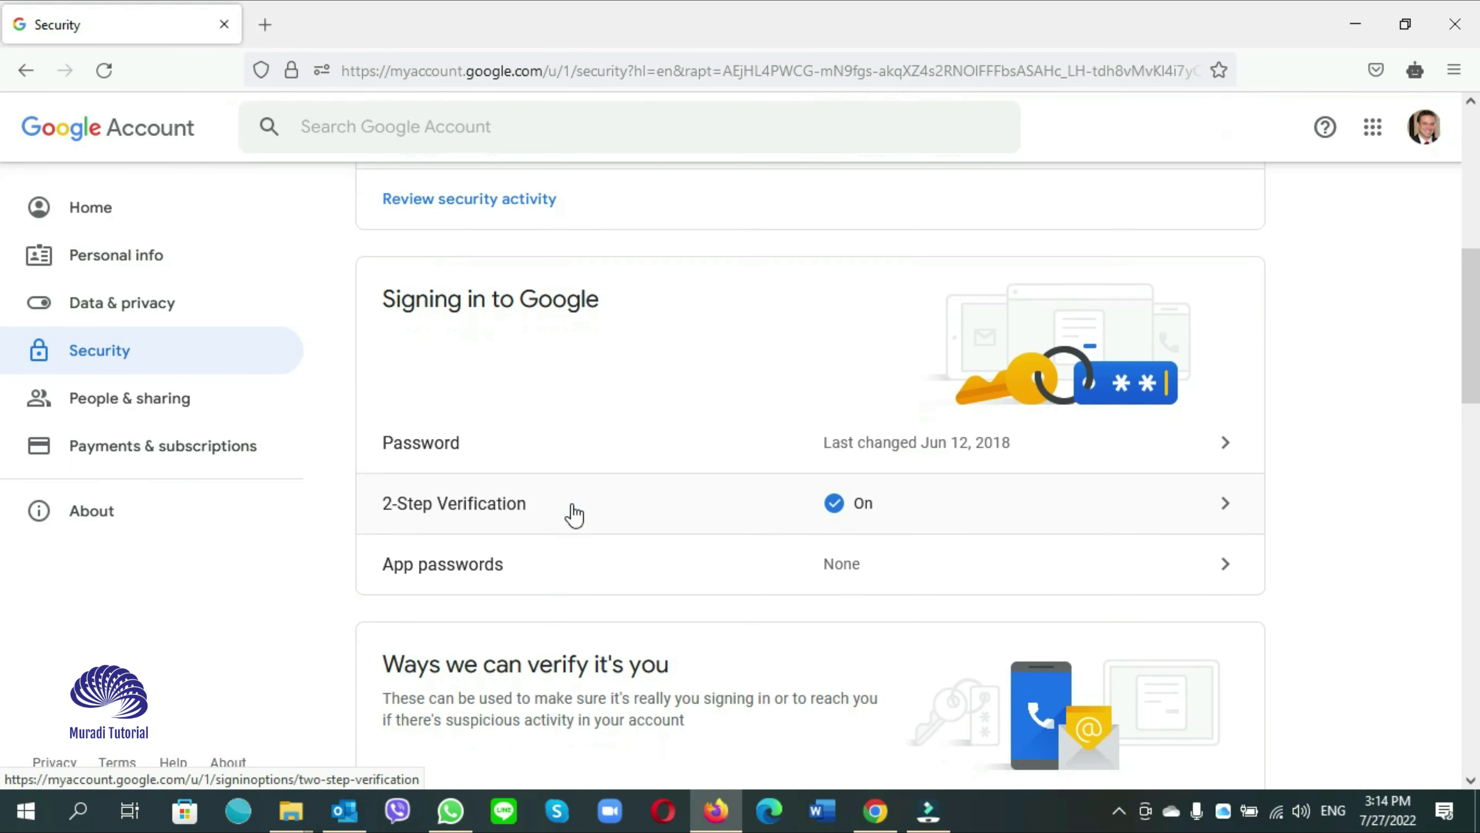
pyautogui.scroll(-1, 599, 521)
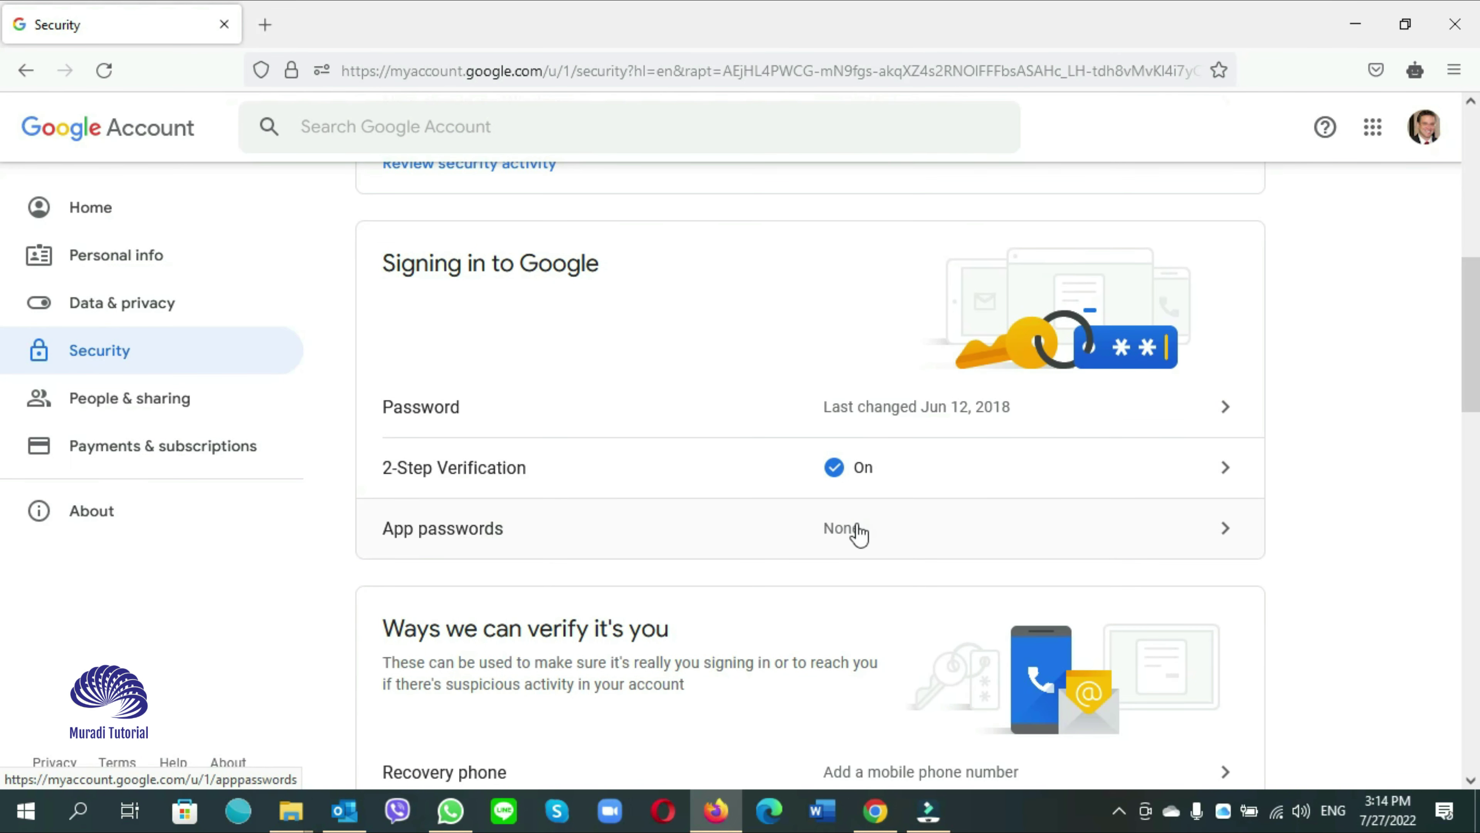
pyautogui.click(975, 533)
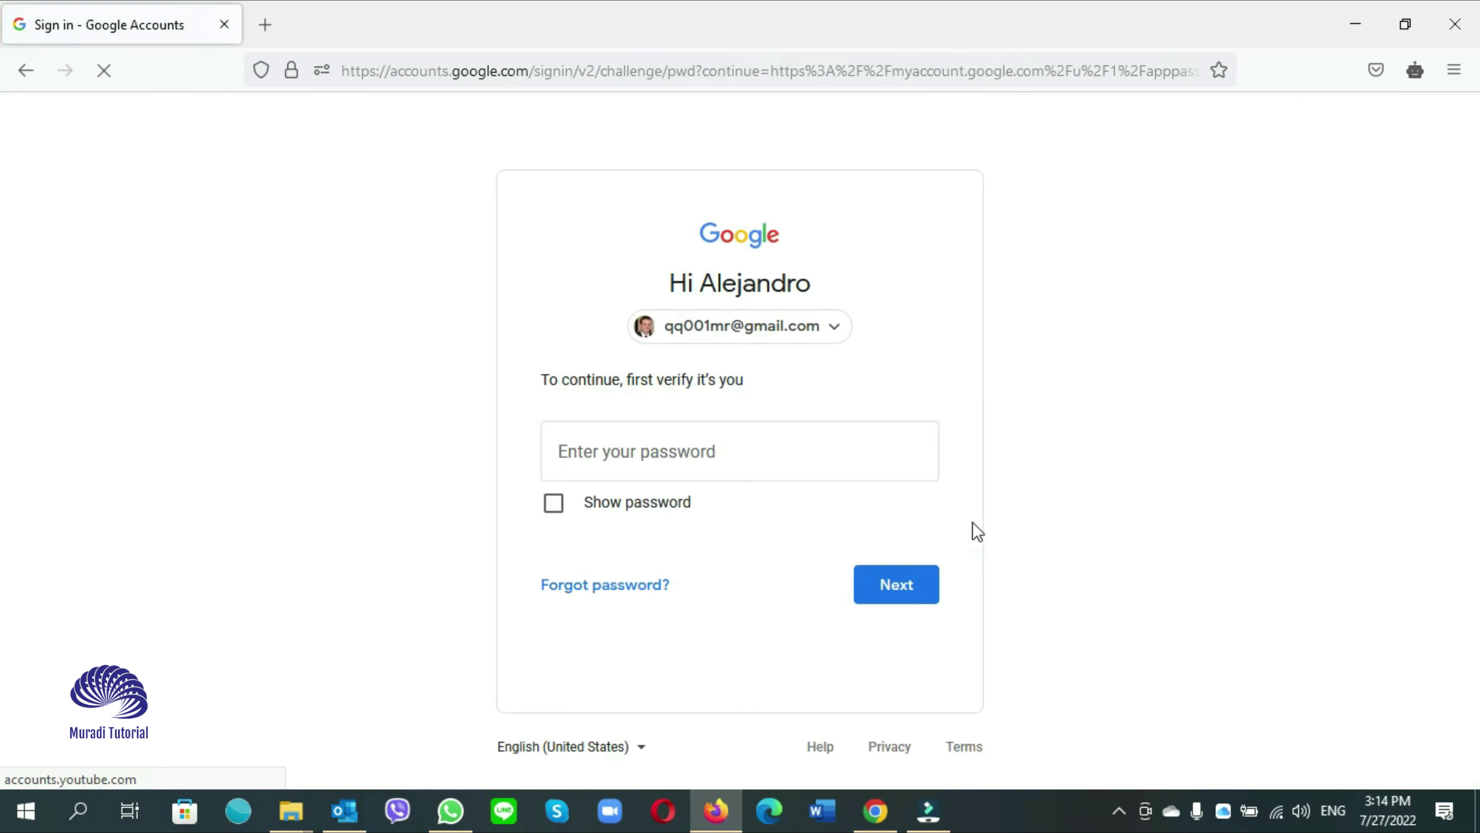
pyautogui.write('••••••')
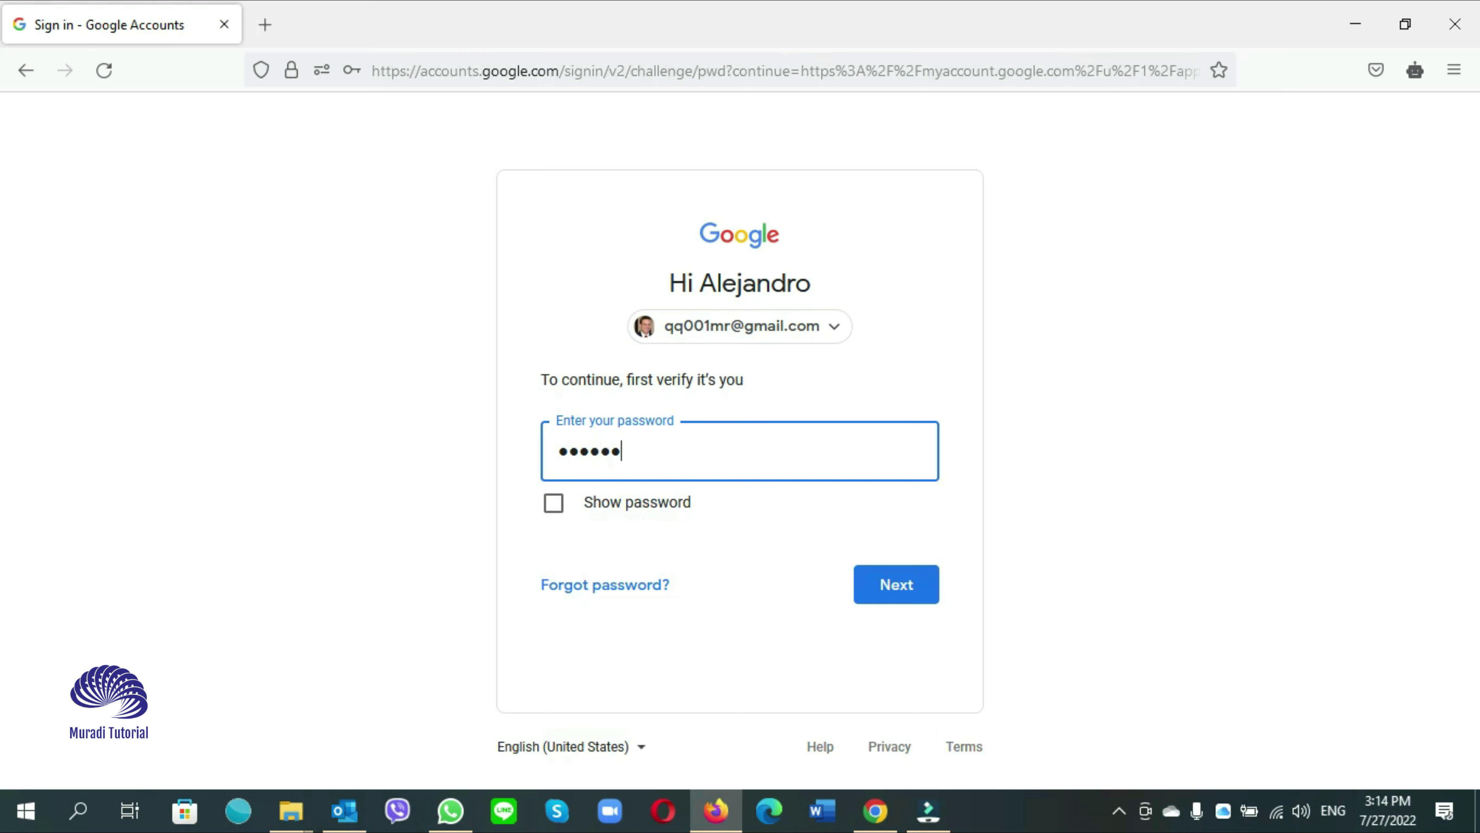
pyautogui.write('•••')
pyautogui.click(924, 587)
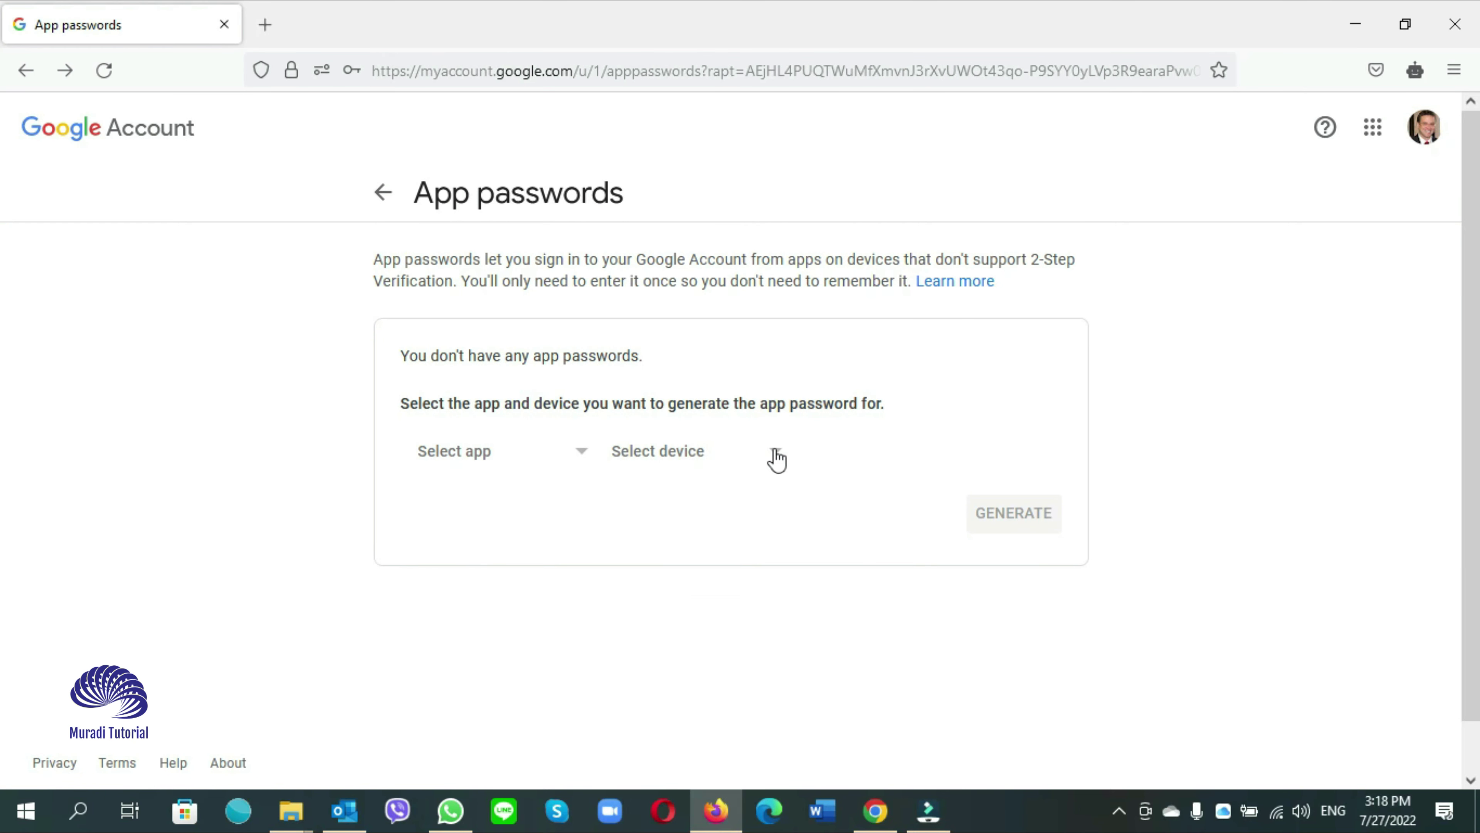
# Generate an app password for device Windows Computer with the custom app name 'Outlook'
pyautogui.click(774, 452)
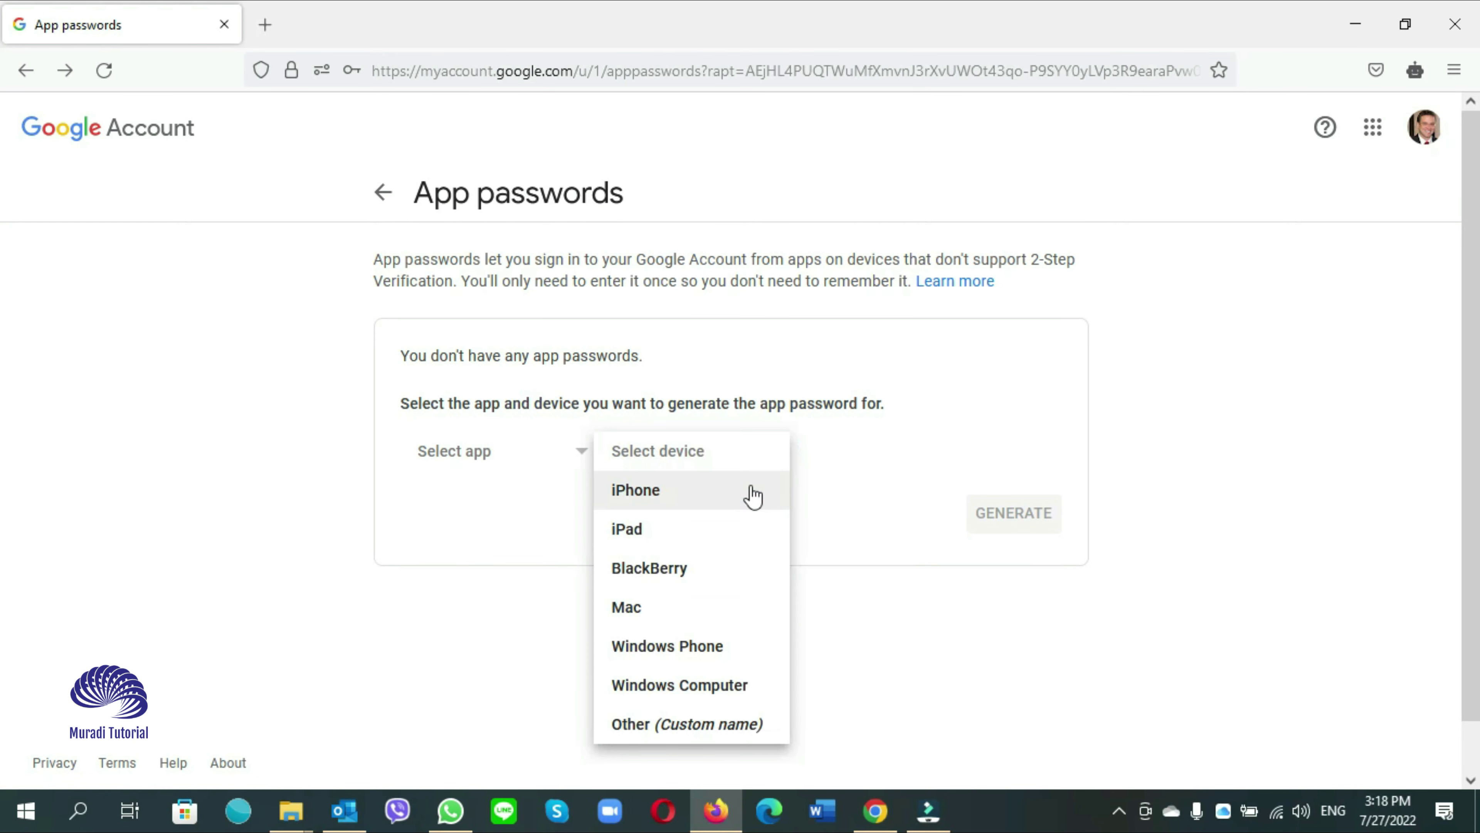
pyautogui.click(664, 693)
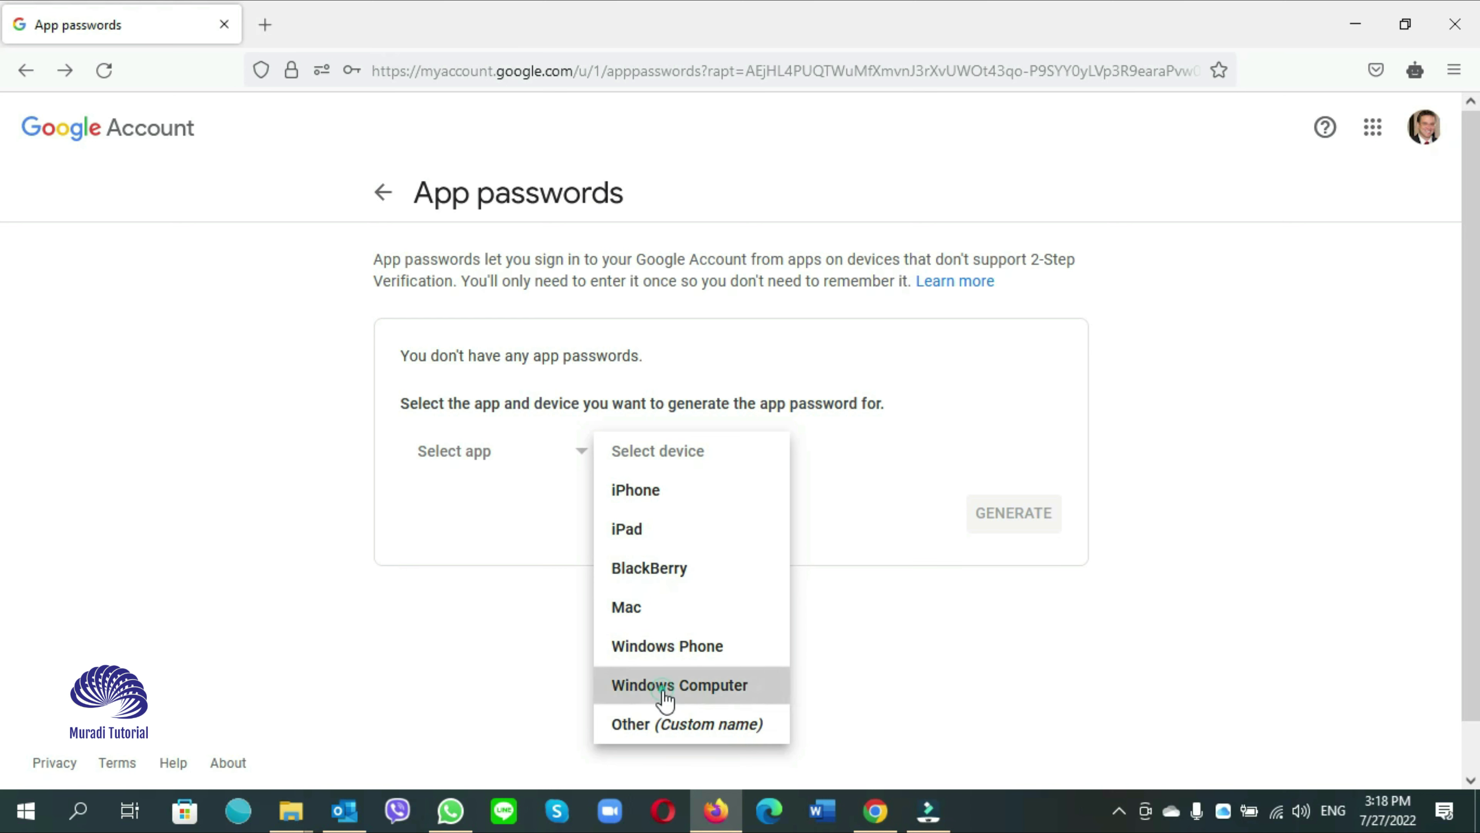
pyautogui.click(585, 462)
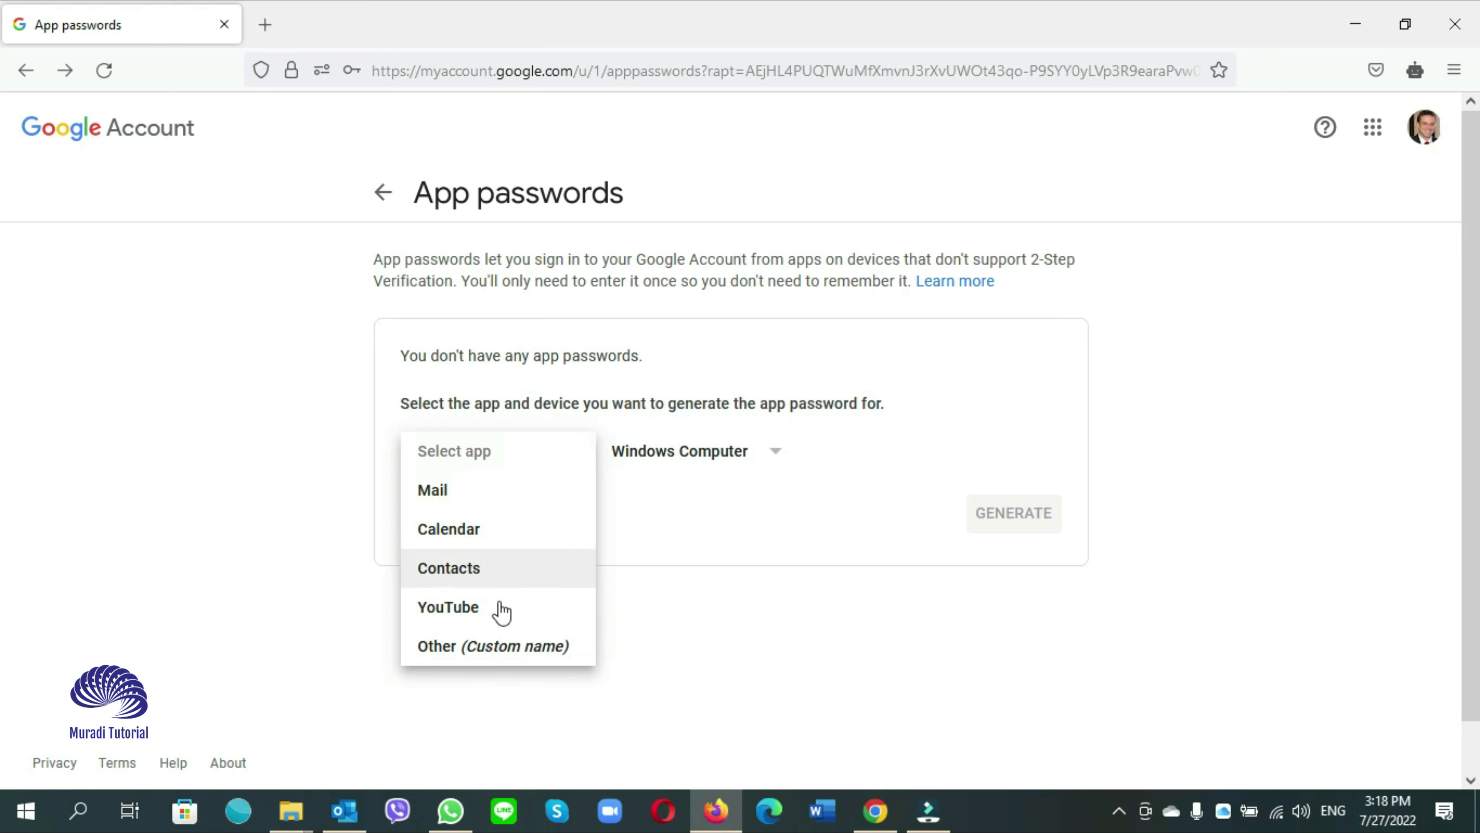
pyautogui.click(483, 647)
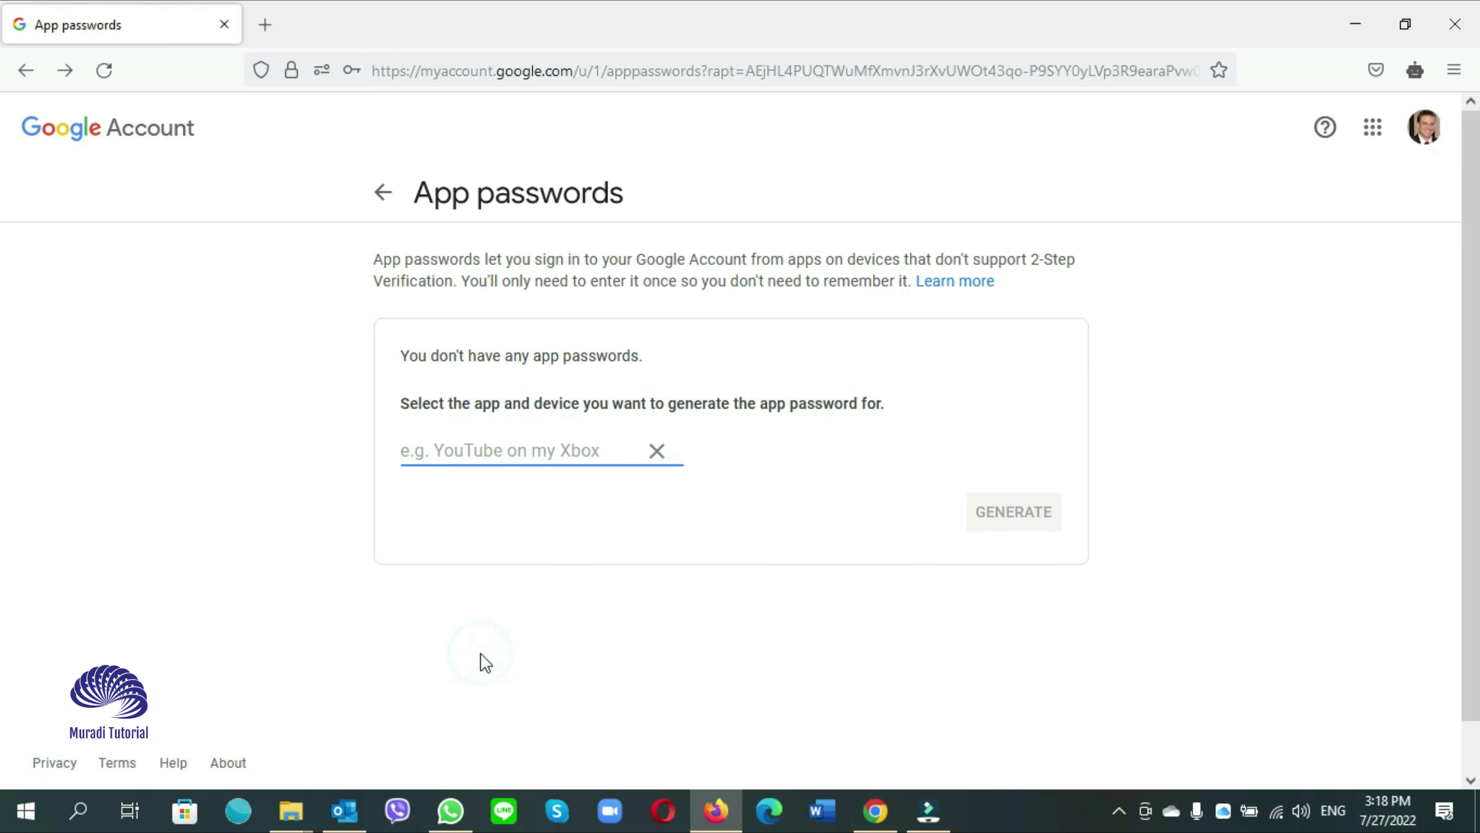
pyautogui.write('Outlook')
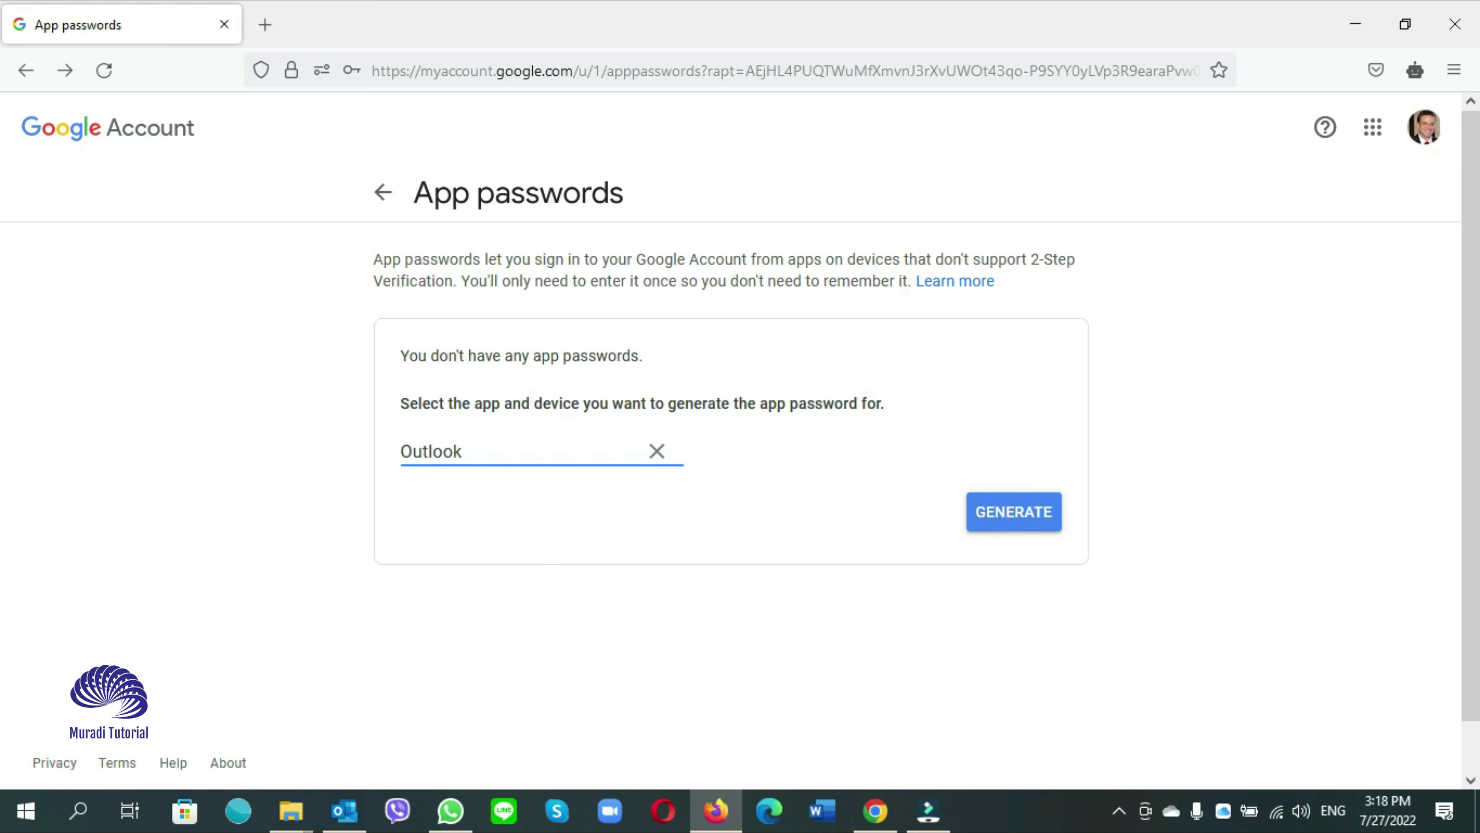
pyautogui.click(1027, 519)
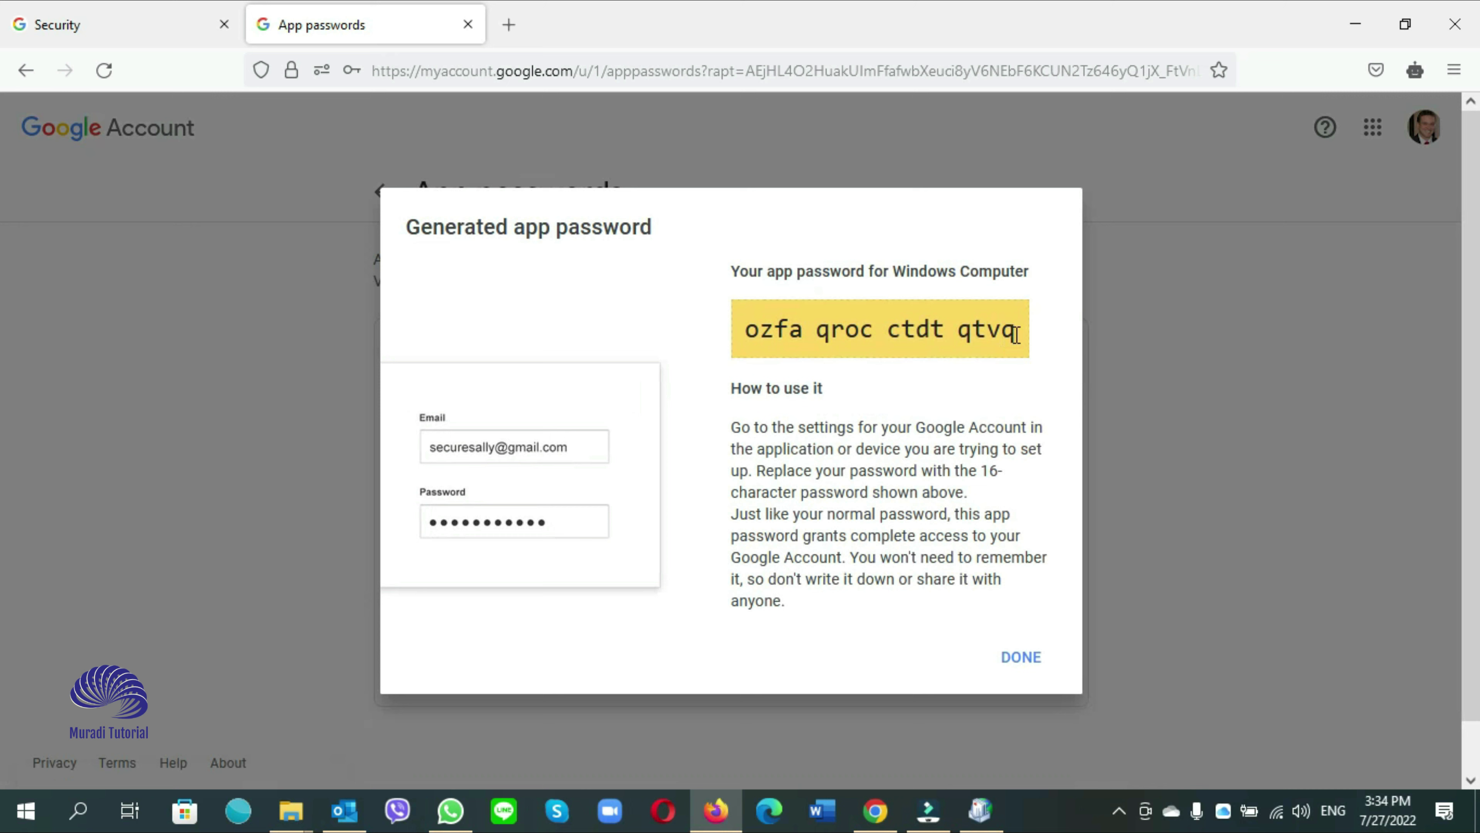
# Copy the generated 16-character app password and switch back to Outlook
pyautogui.moveTo(951, 337); pyautogui.dragTo(745, 341)
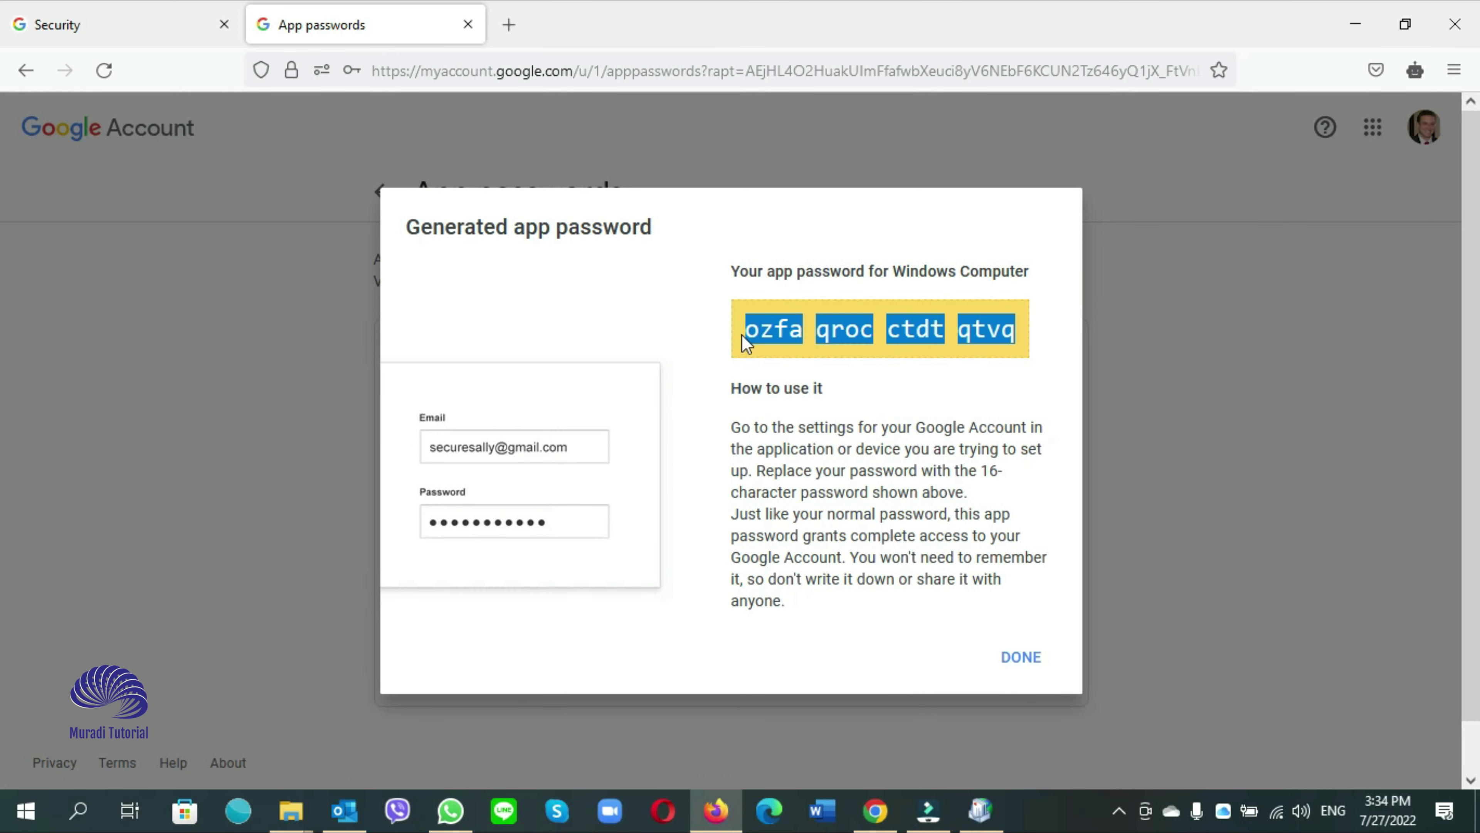
pyautogui.rightClick(769, 331)
pyautogui.click(801, 363)
pyautogui.click(346, 811)
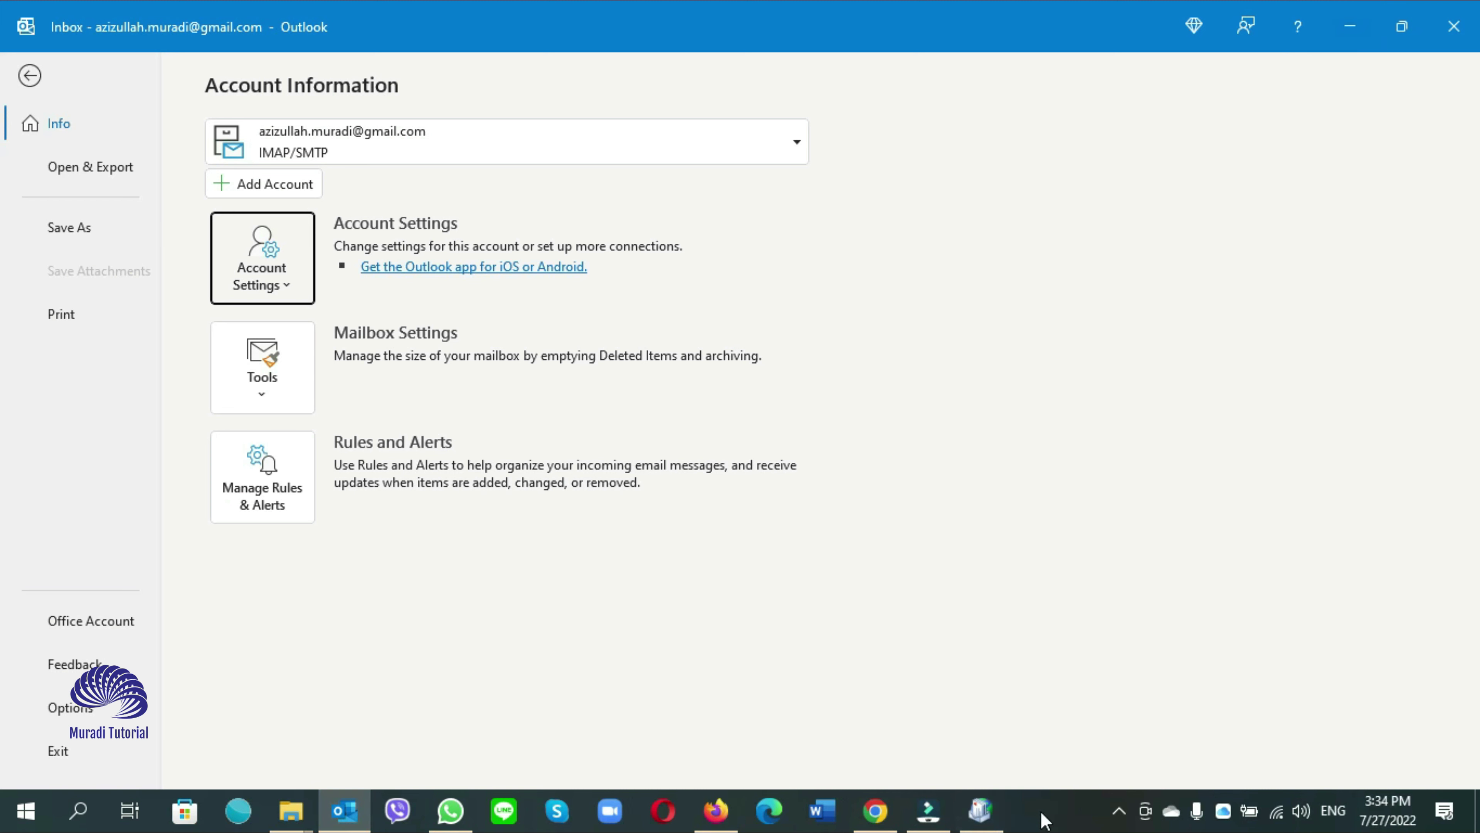
# Replace the Gmail password in both Add Account fields with the app password and finish the setup
pyautogui.click(980, 810)
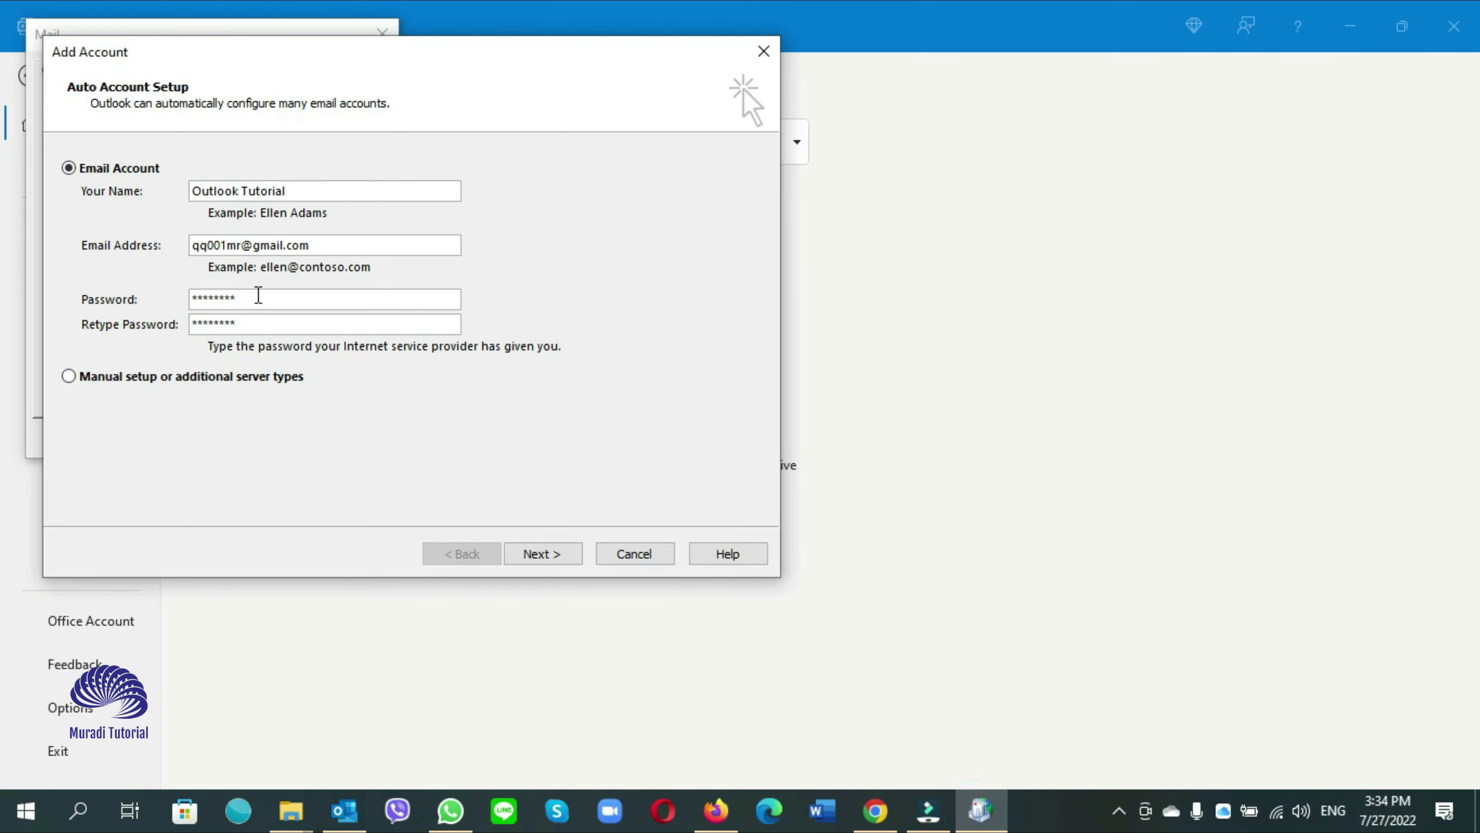
pyautogui.hotkey('ctrl', 'v')
pyautogui.doubleClick(297, 324)
pyautogui.hotkey('ctrl', 'v')
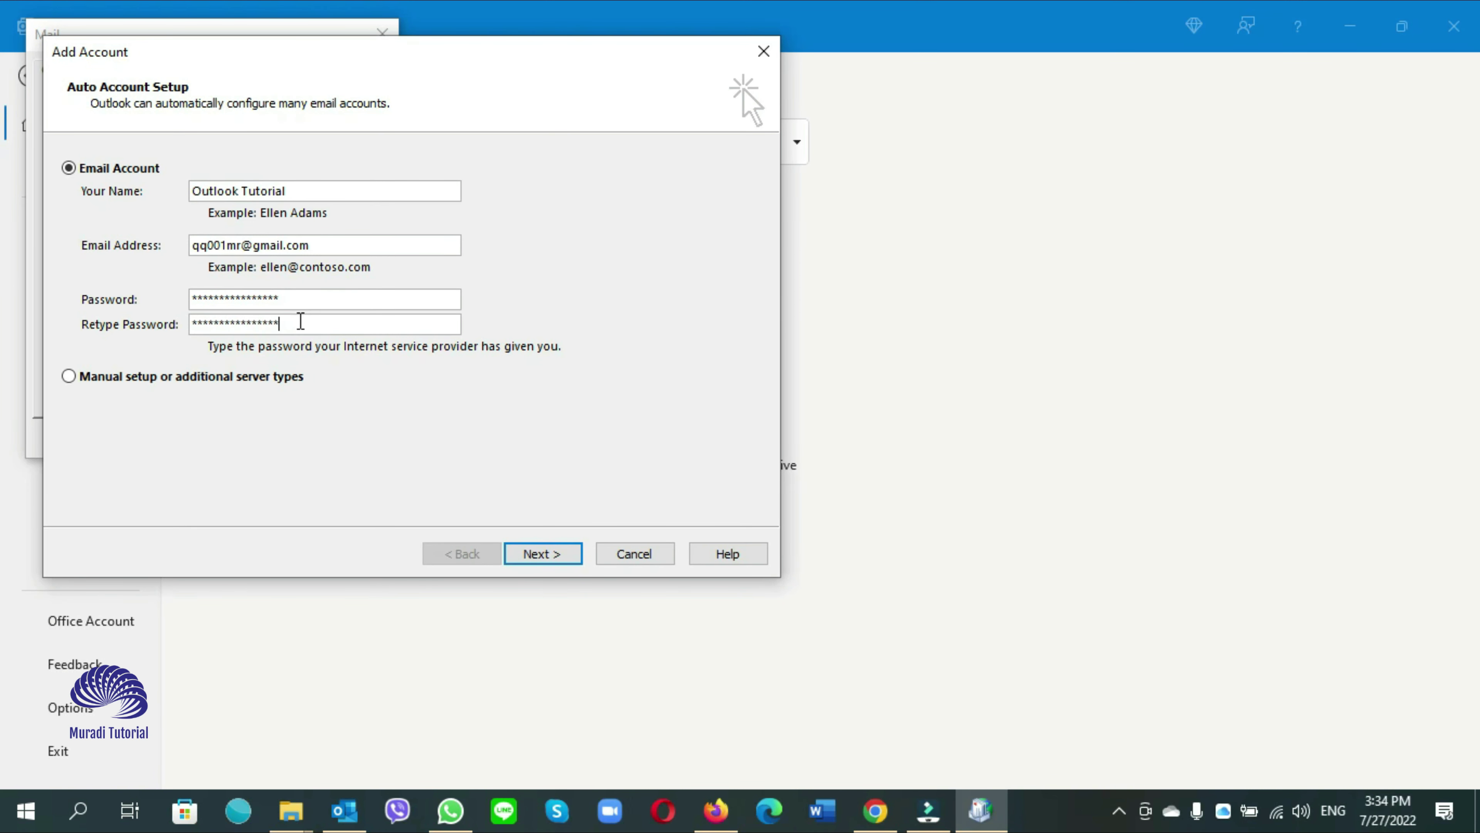
pyautogui.click(550, 556)
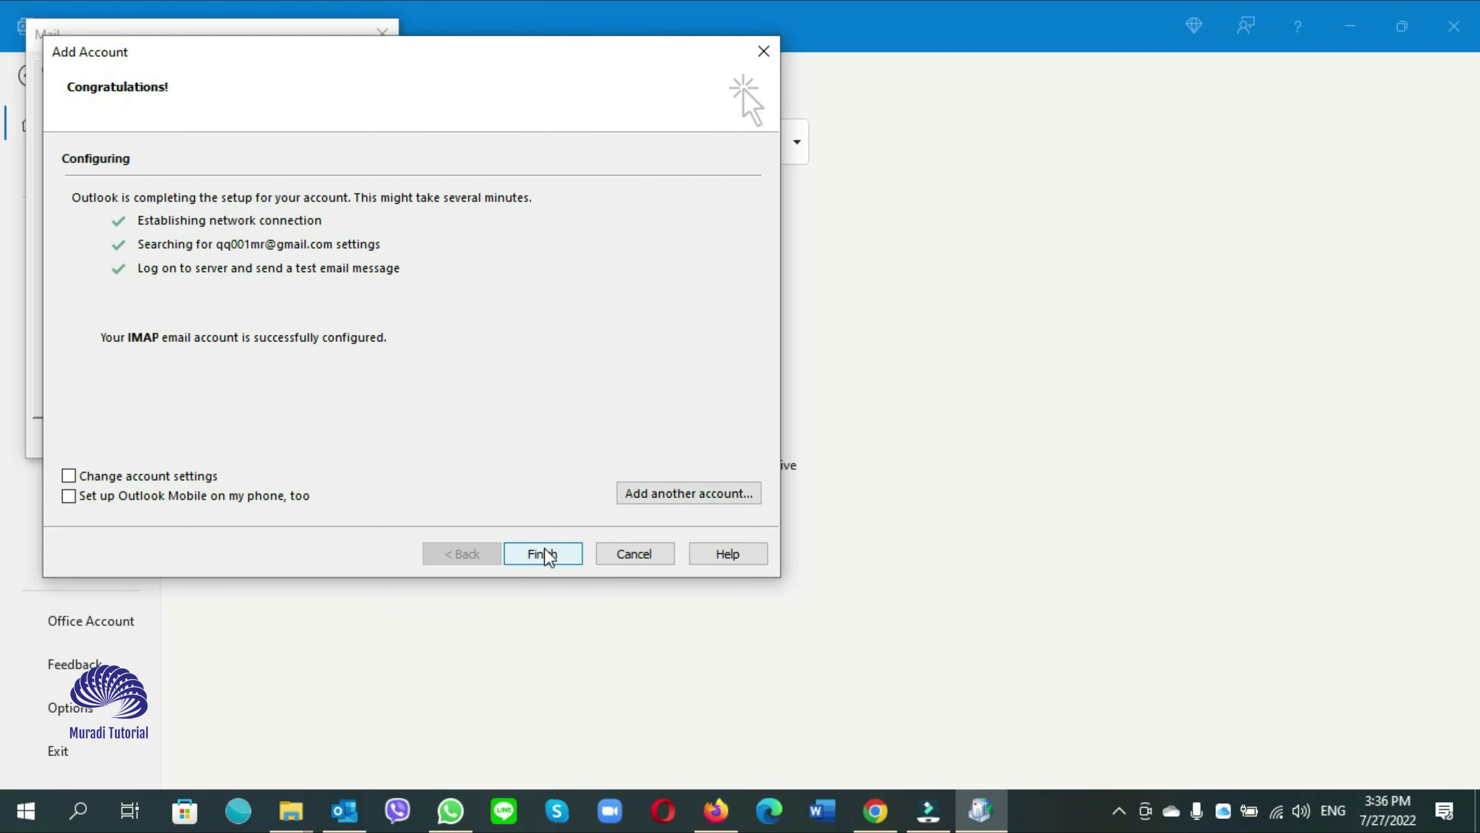
pyautogui.click(543, 553)
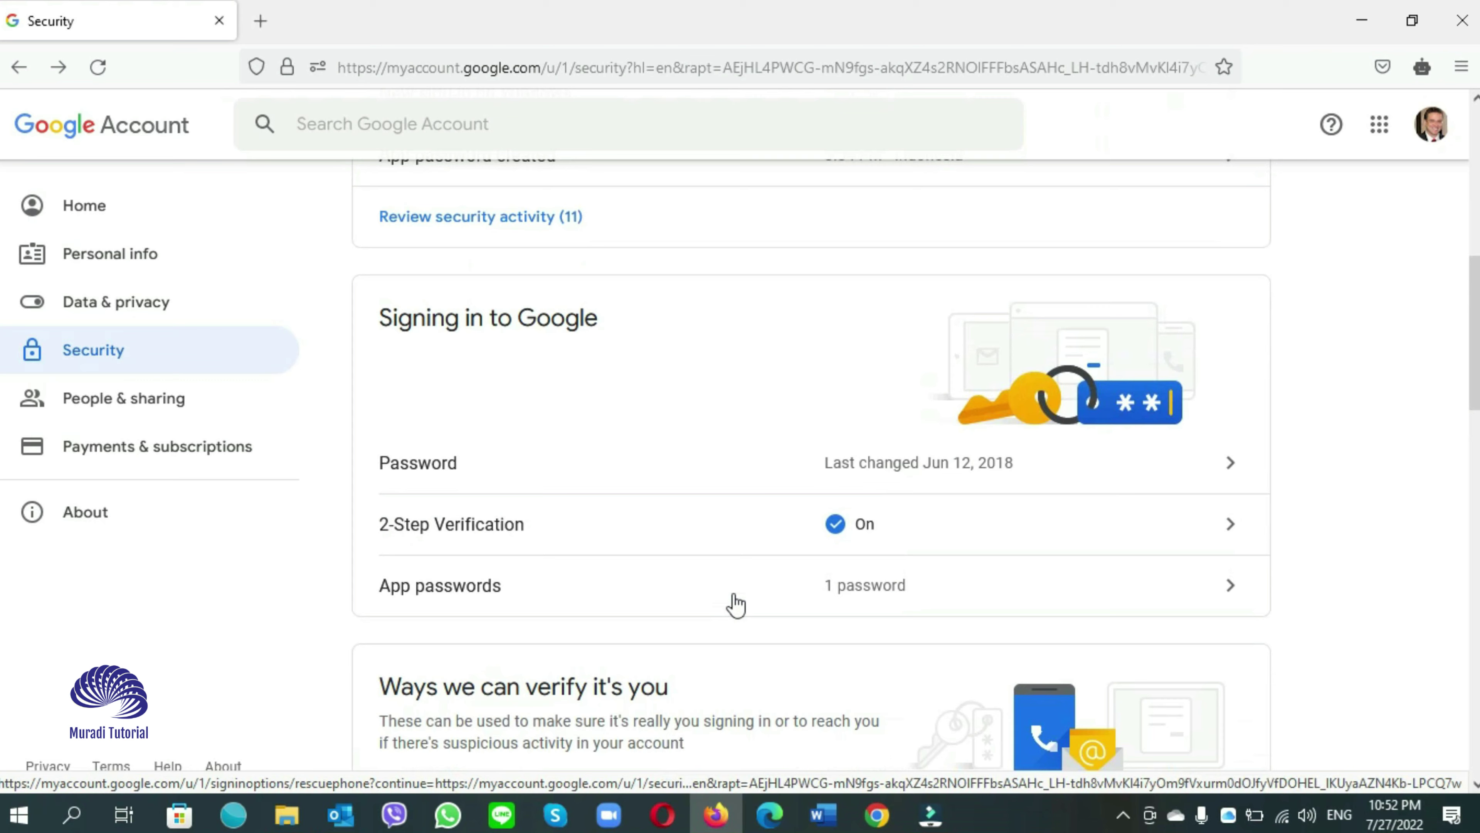
# Open 2-Step Verification, re-enter the account password, and confirm TURN OFF
pyautogui.click(958, 528)
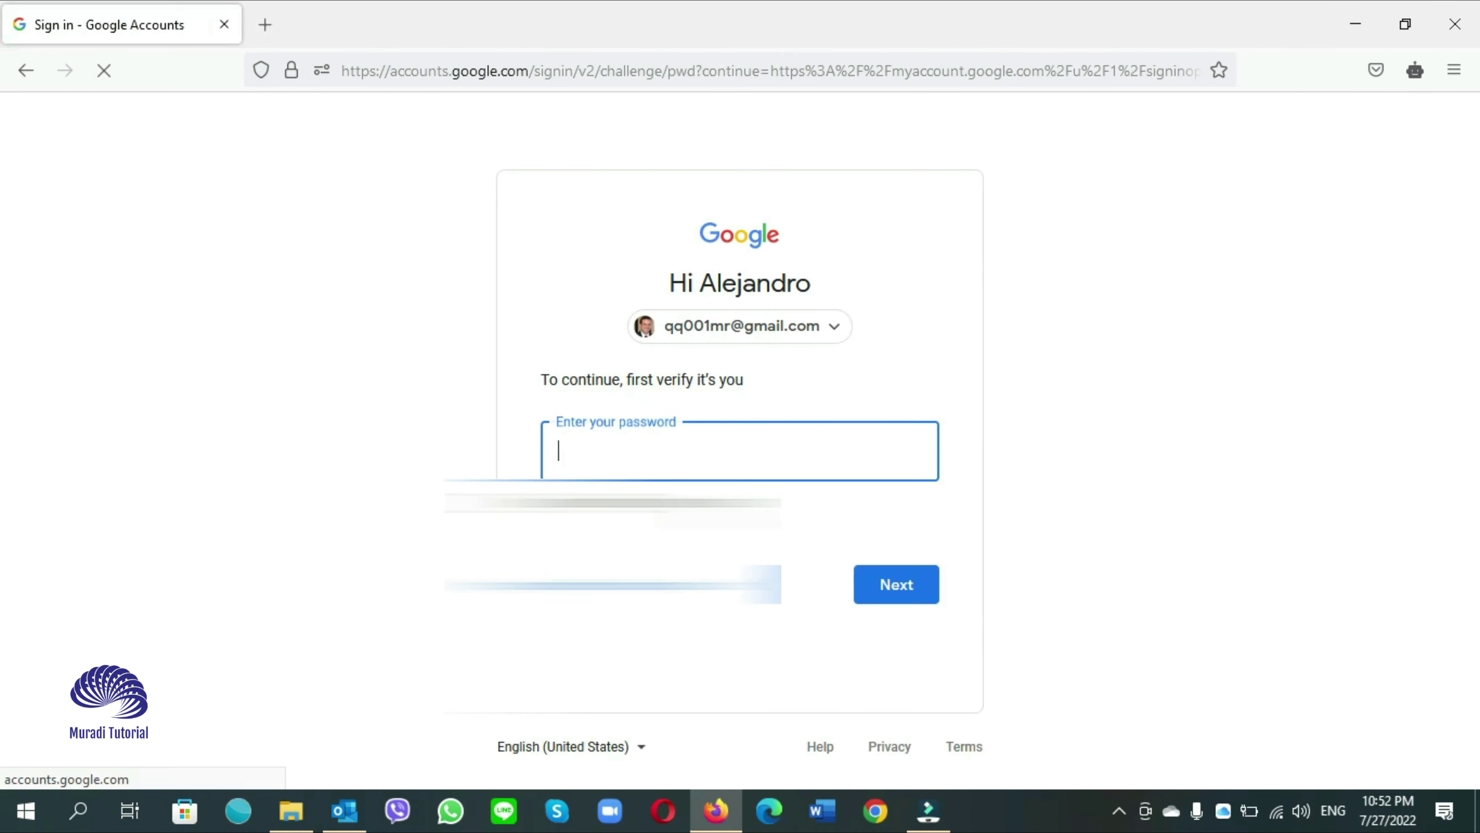
pyautogui.write('••')
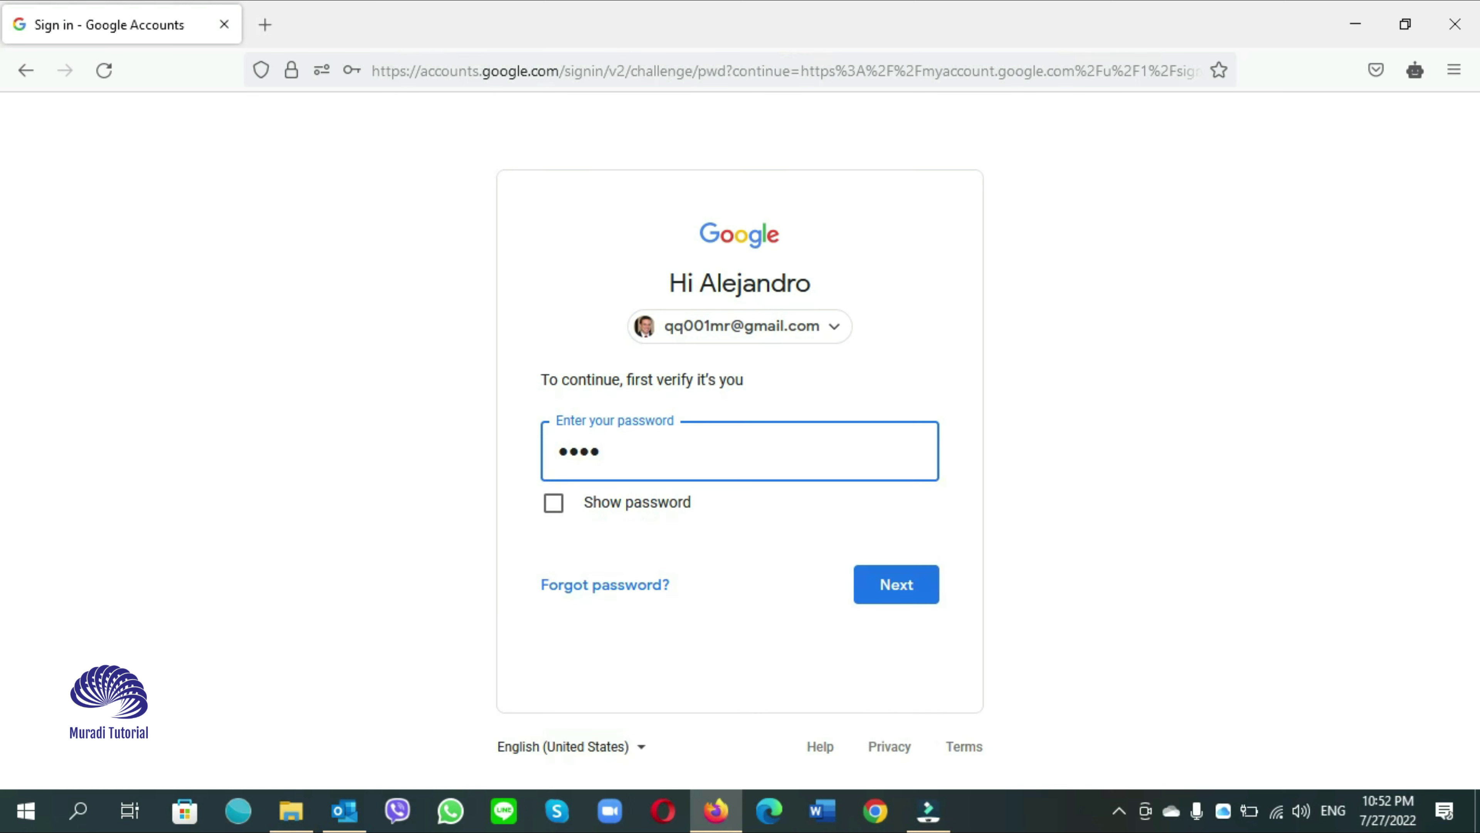
pyautogui.click(889, 586)
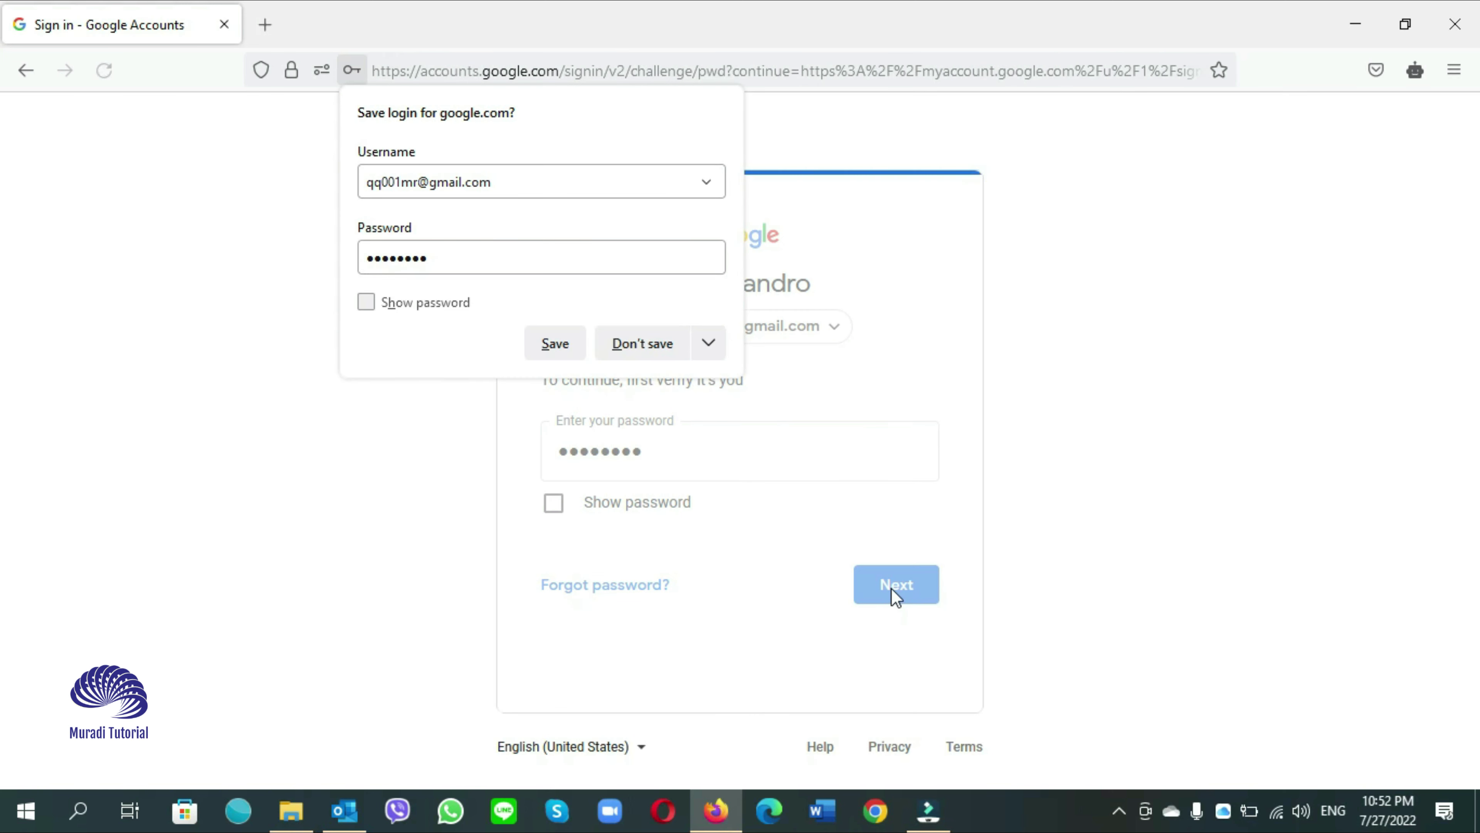
pyautogui.click(644, 350)
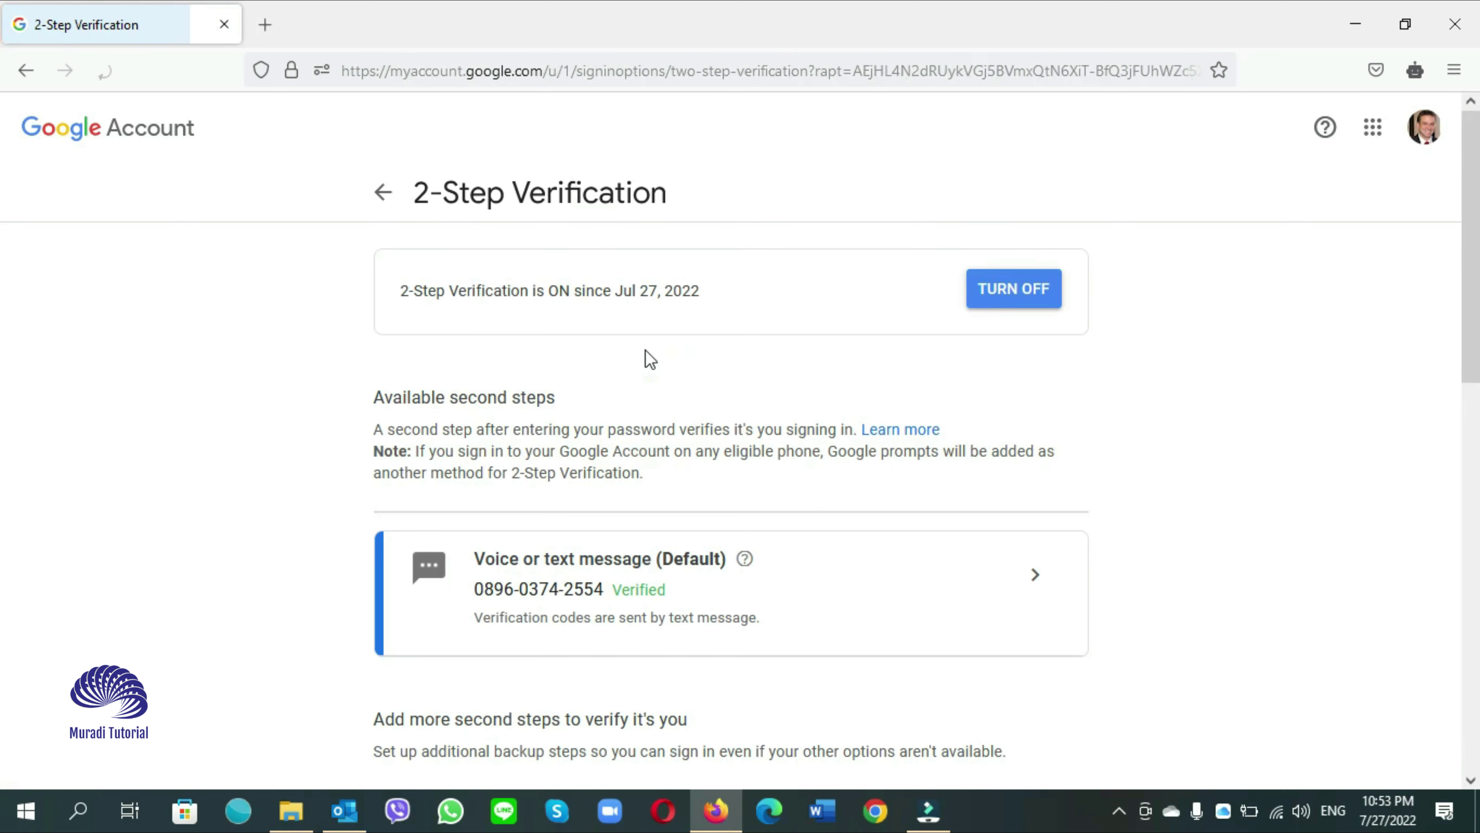
pyautogui.click(1021, 302)
pyautogui.click(853, 507)
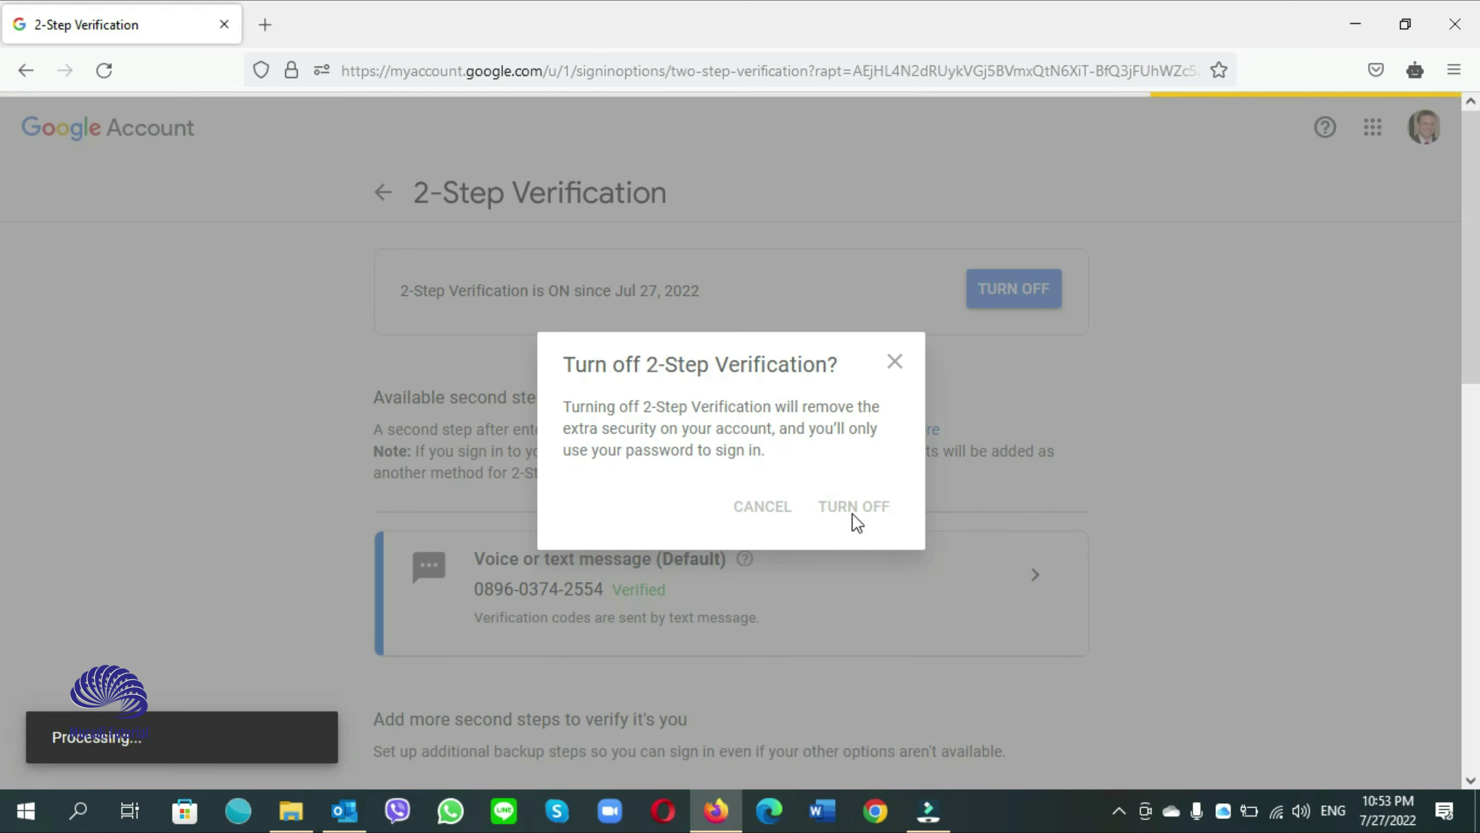
pyautogui.scroll(-3, 844, 468)
pyautogui.scroll(-5, 844, 468)
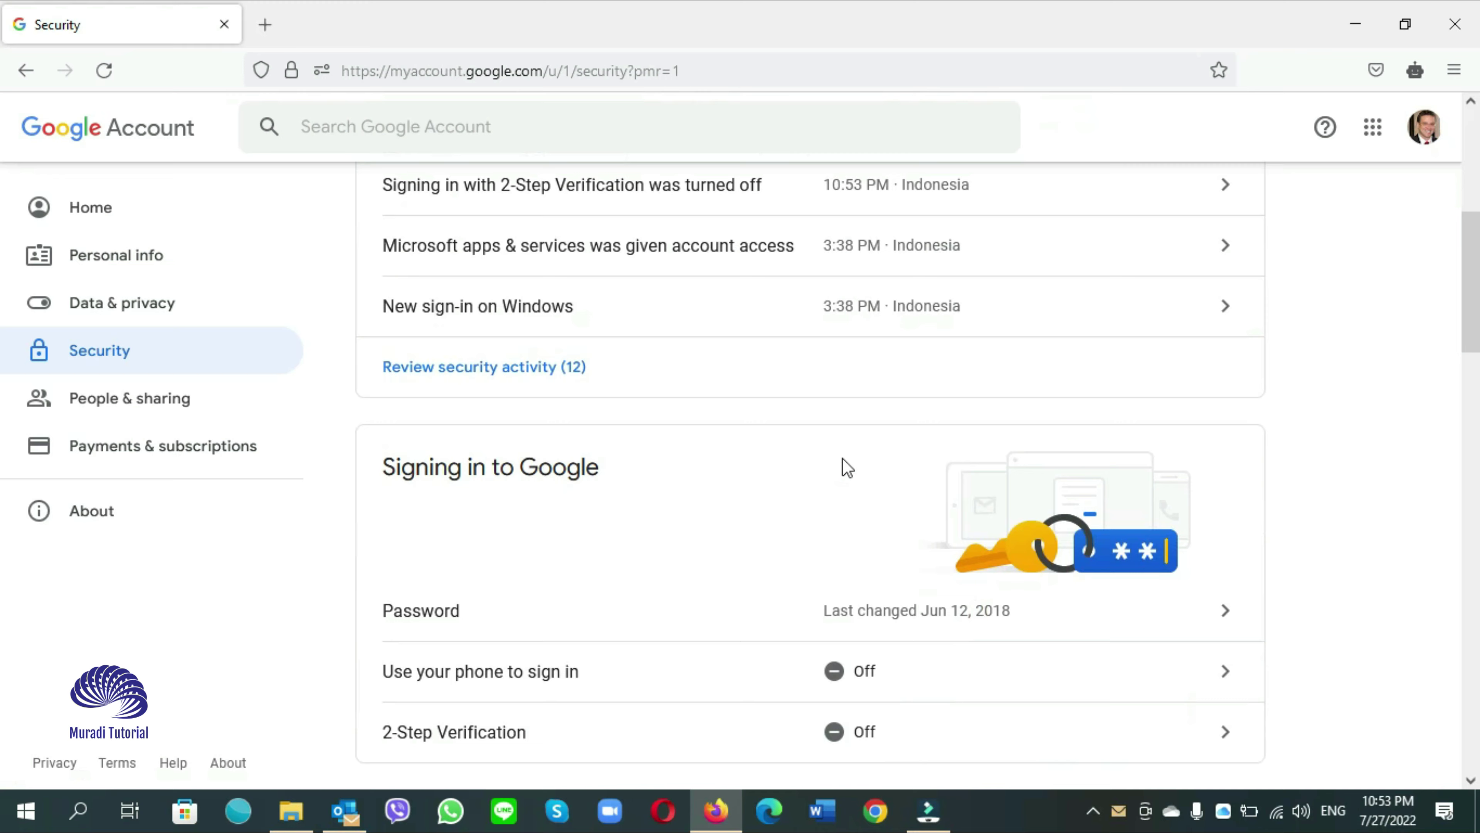
pyautogui.scroll(-1, 845, 468)
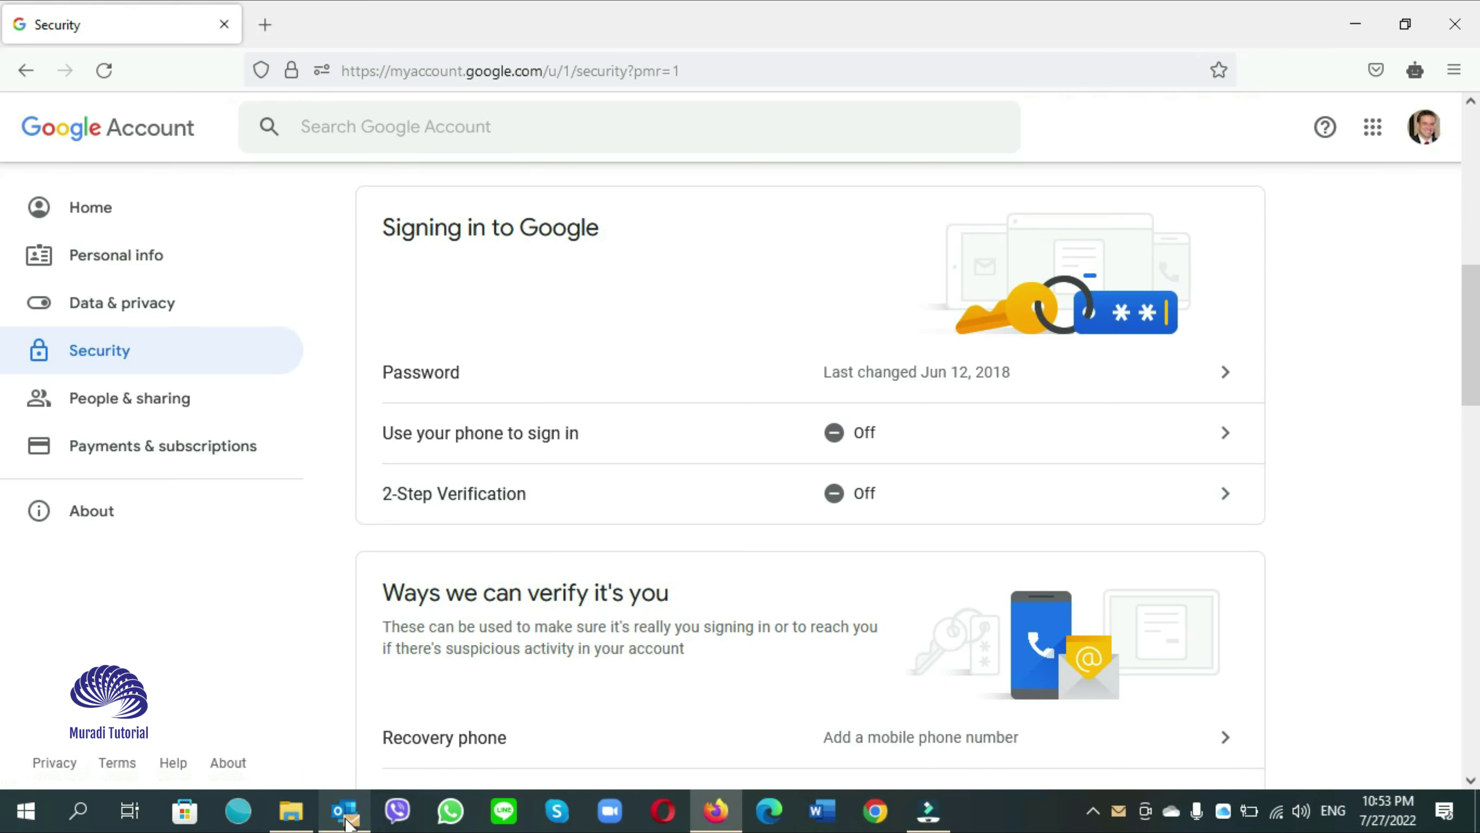
# Close and relaunch Outlook, then check the Gmail inbox for the new 2-Step Verification notice
pyautogui.click(344, 809)
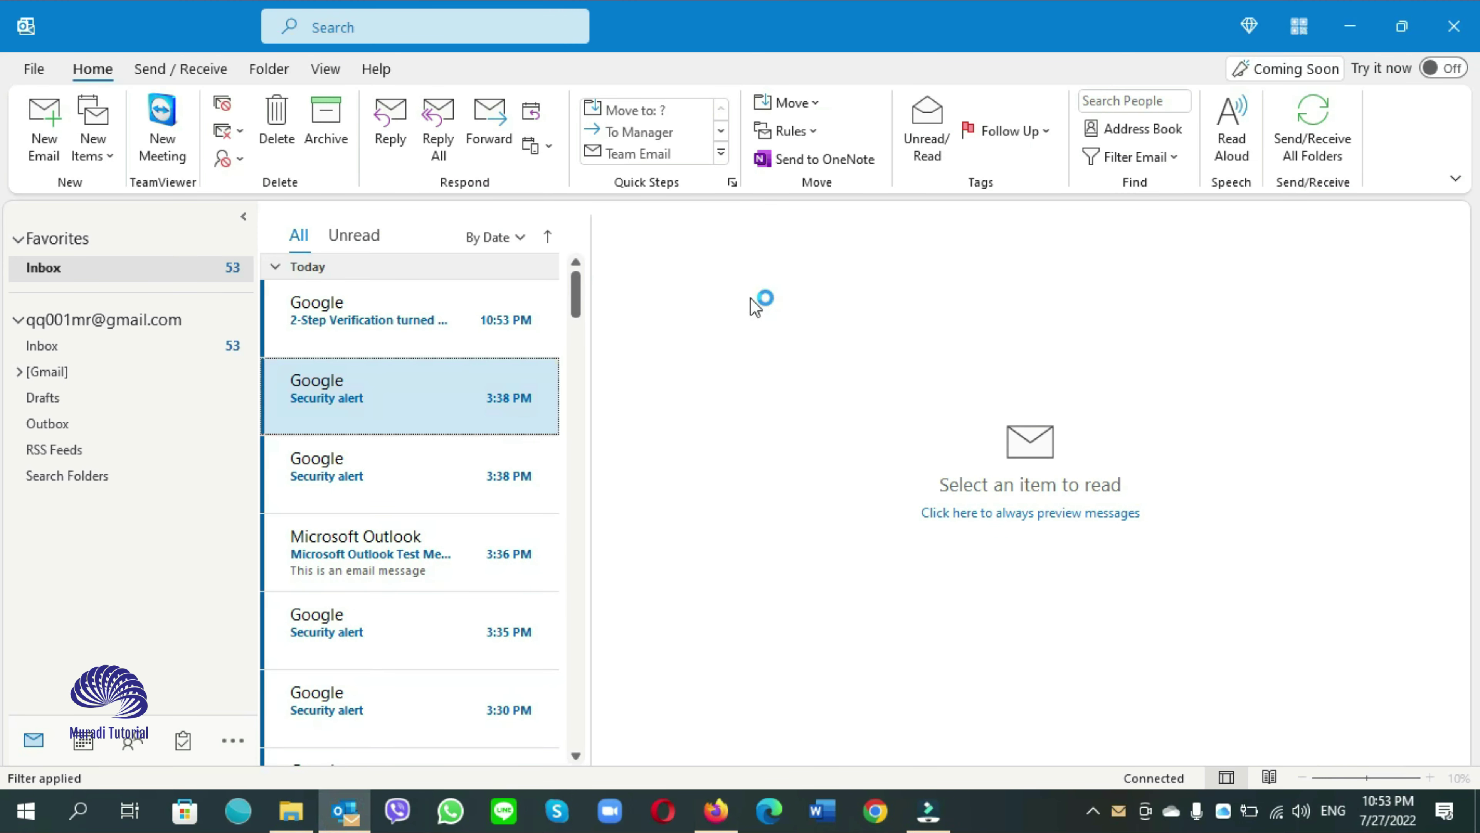
pyautogui.click(1453, 26)
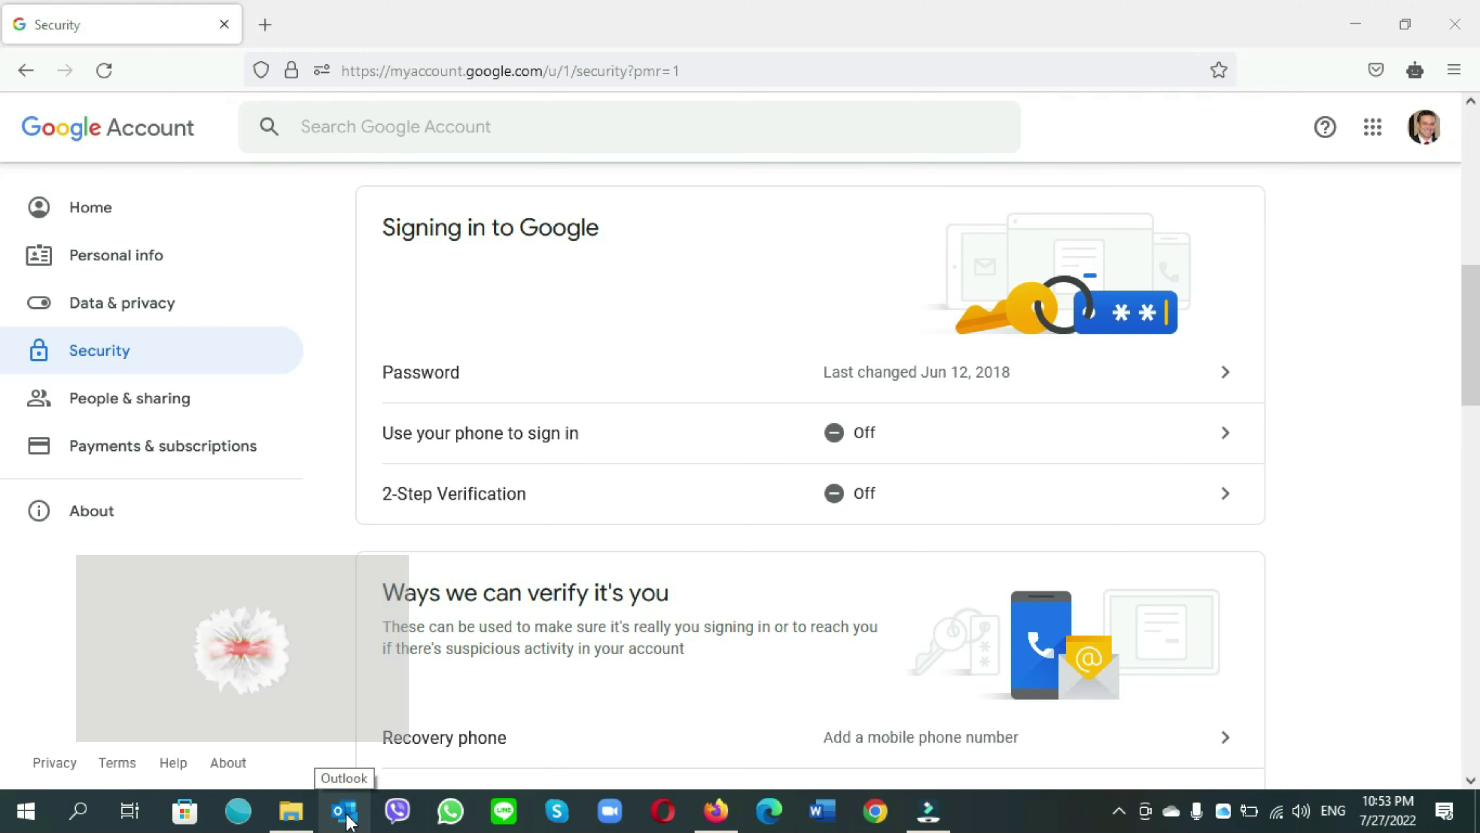
pyautogui.click(345, 811)
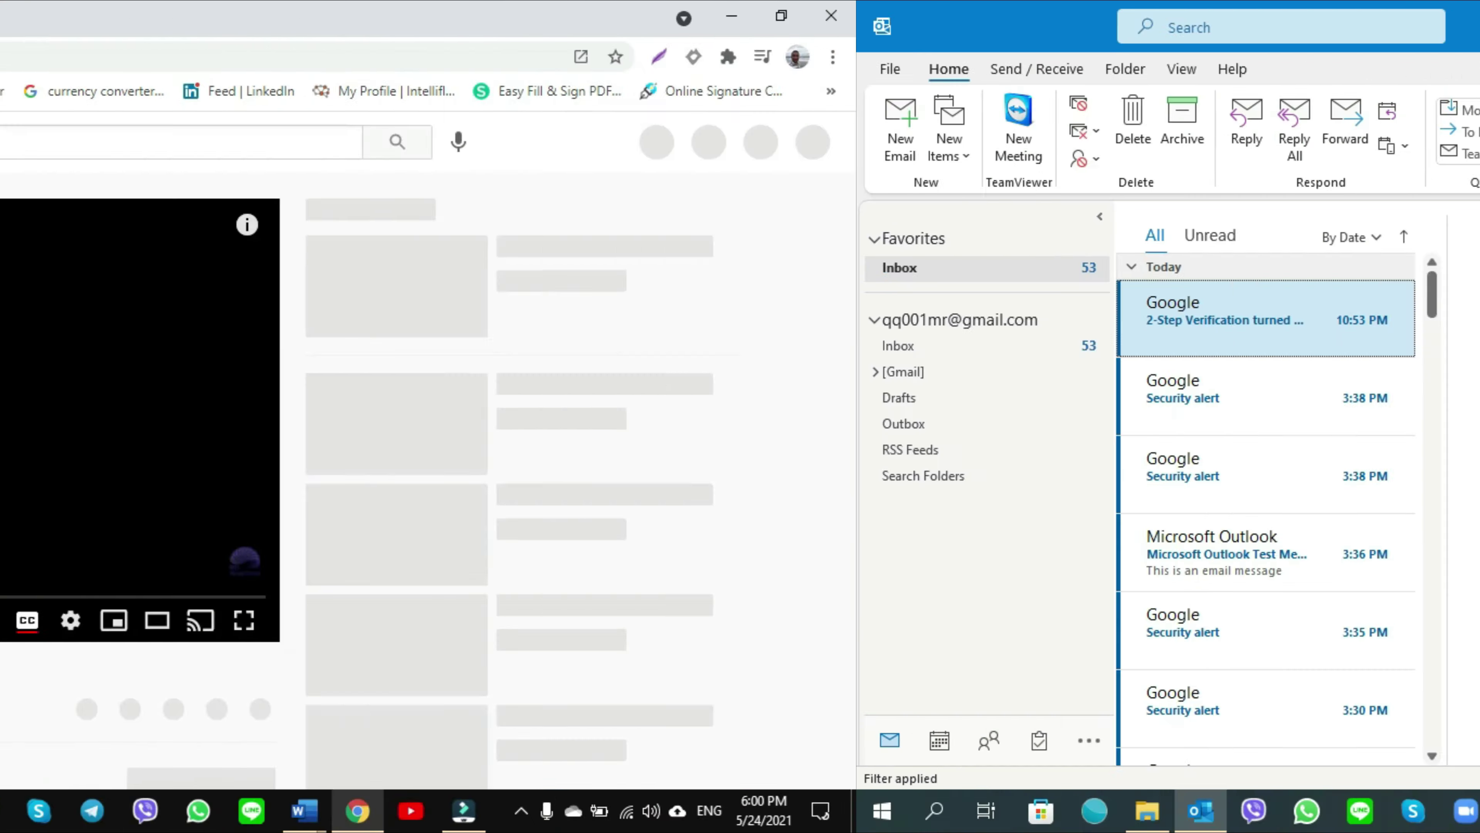
# Open the Muradi Tutorial channel from below the video and browse its uploaded videos
pyautogui.scroll(-10, 511, 676)
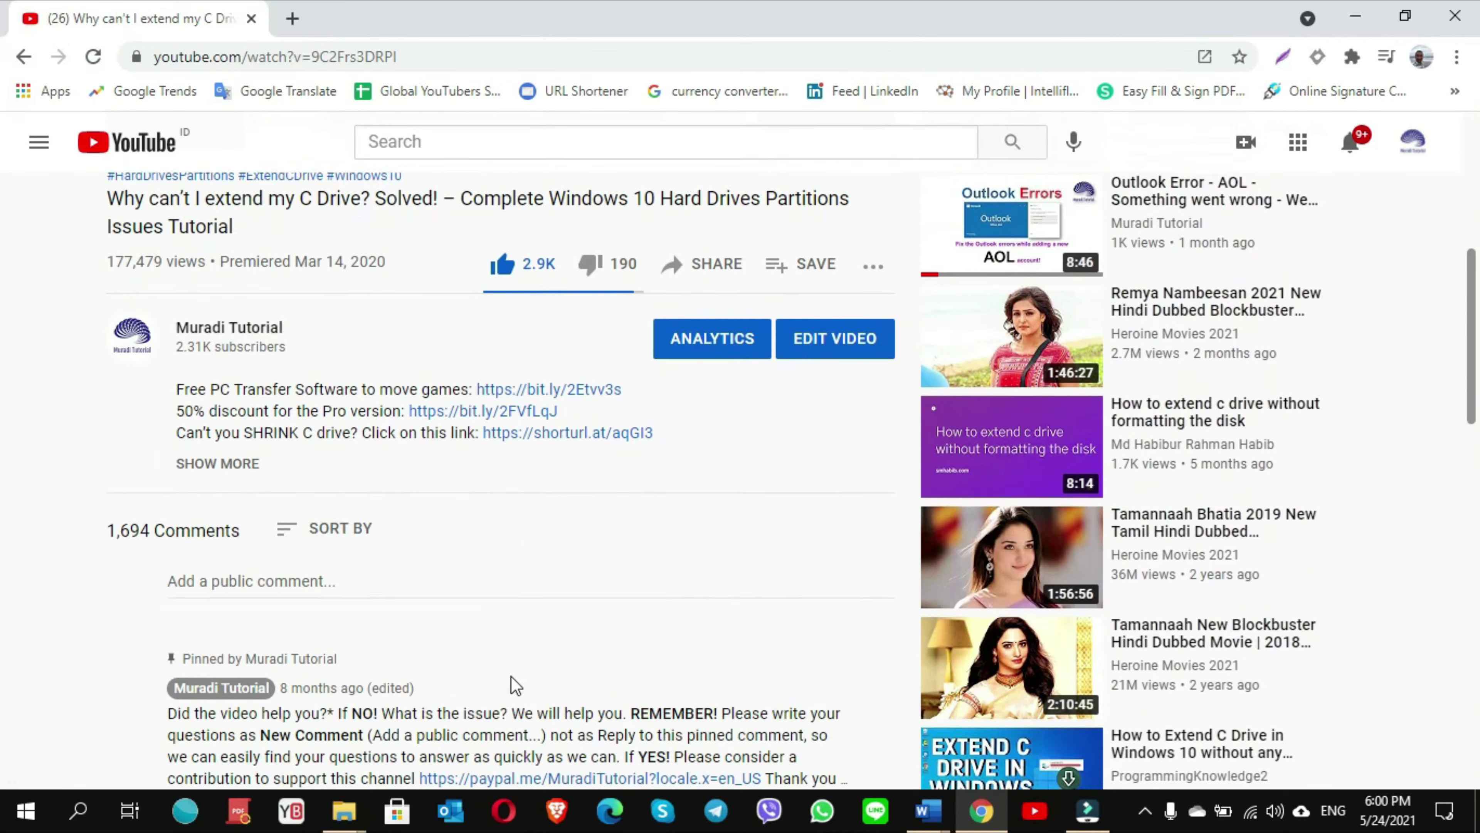
pyautogui.scroll(-3, 511, 676)
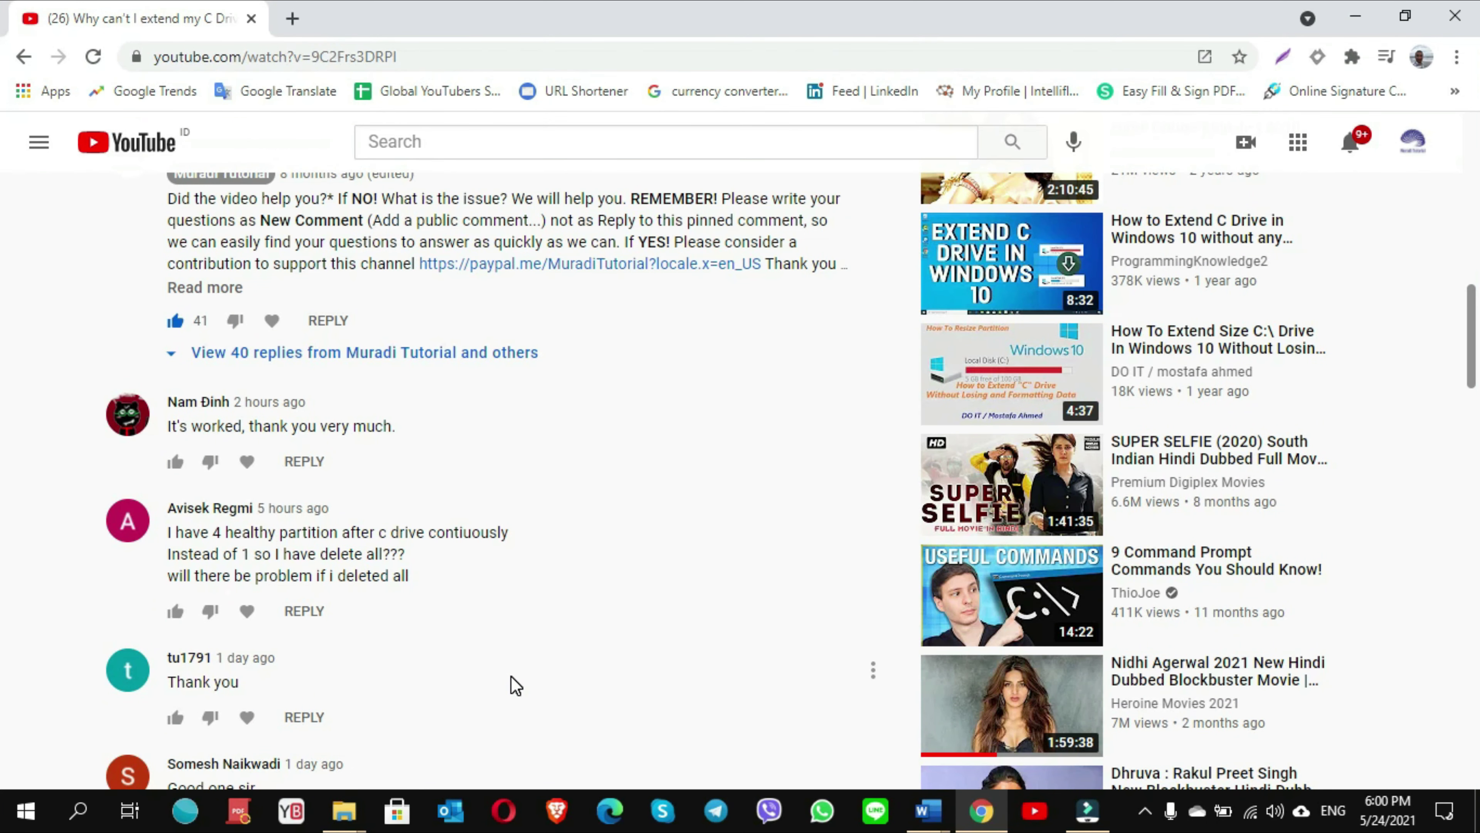
pyautogui.scroll(-10, 511, 676)
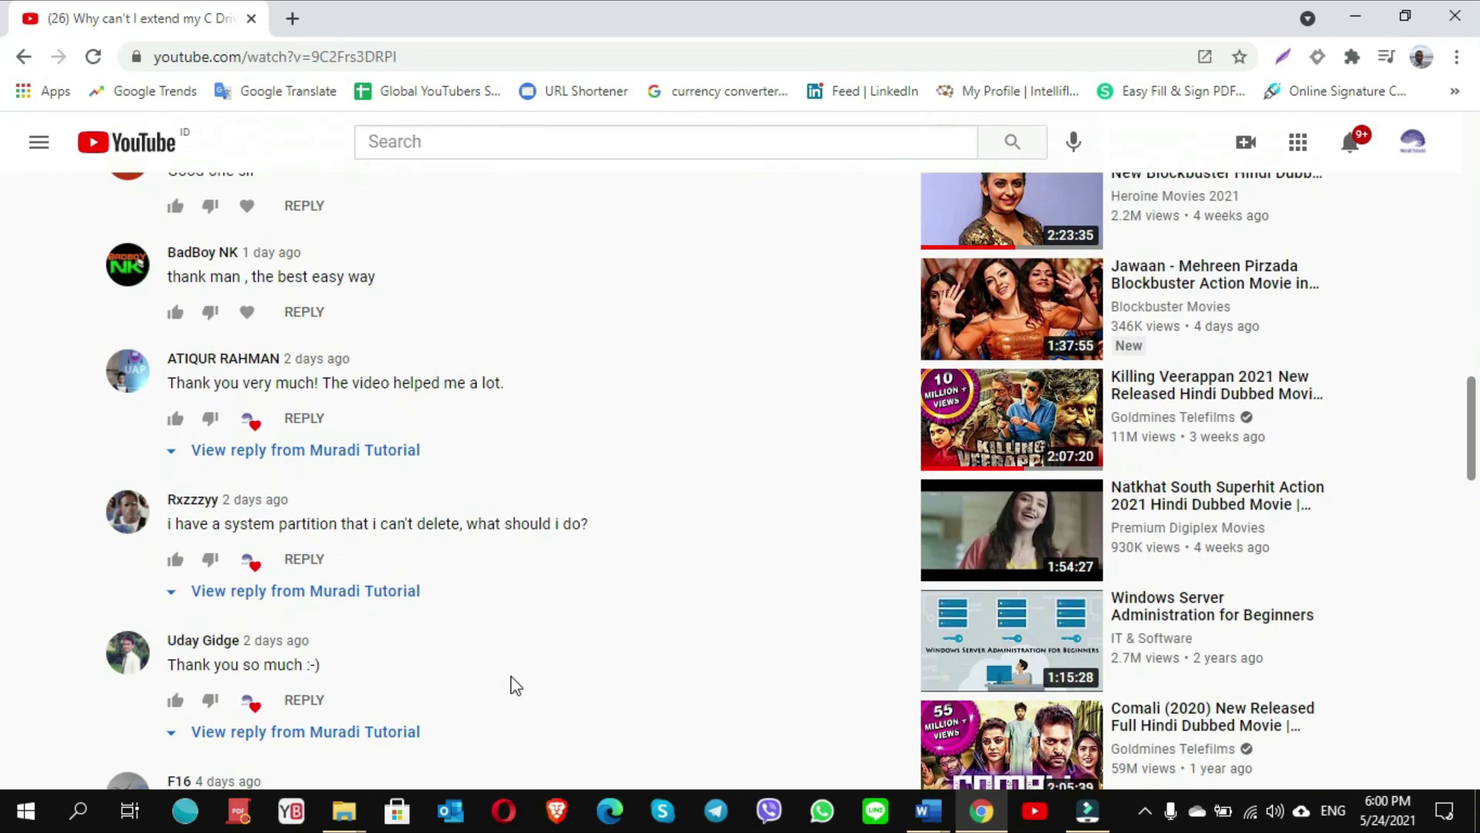
pyautogui.scroll(-17, 511, 675)
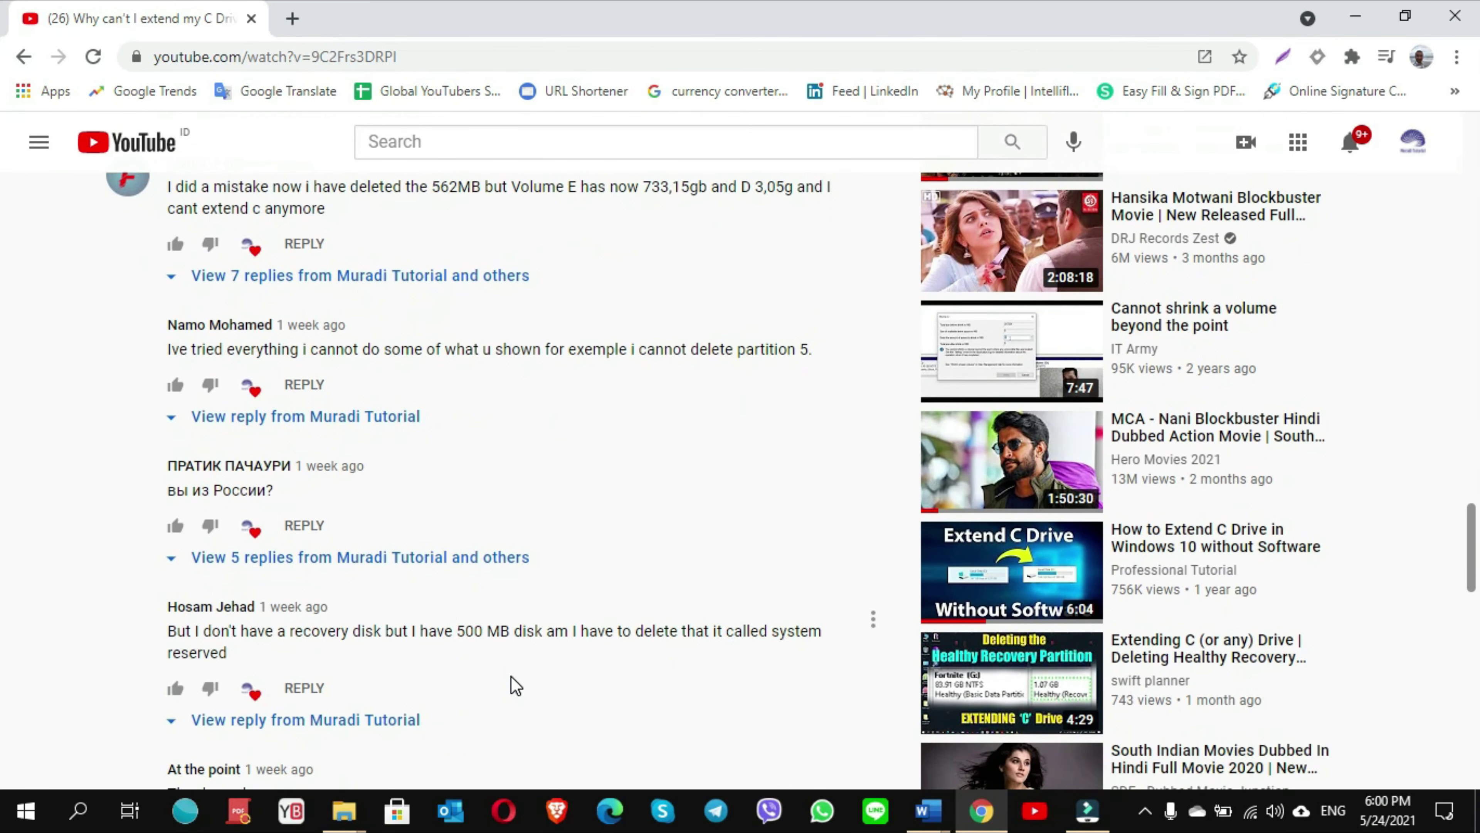
pyautogui.scroll(1, 584, 529)
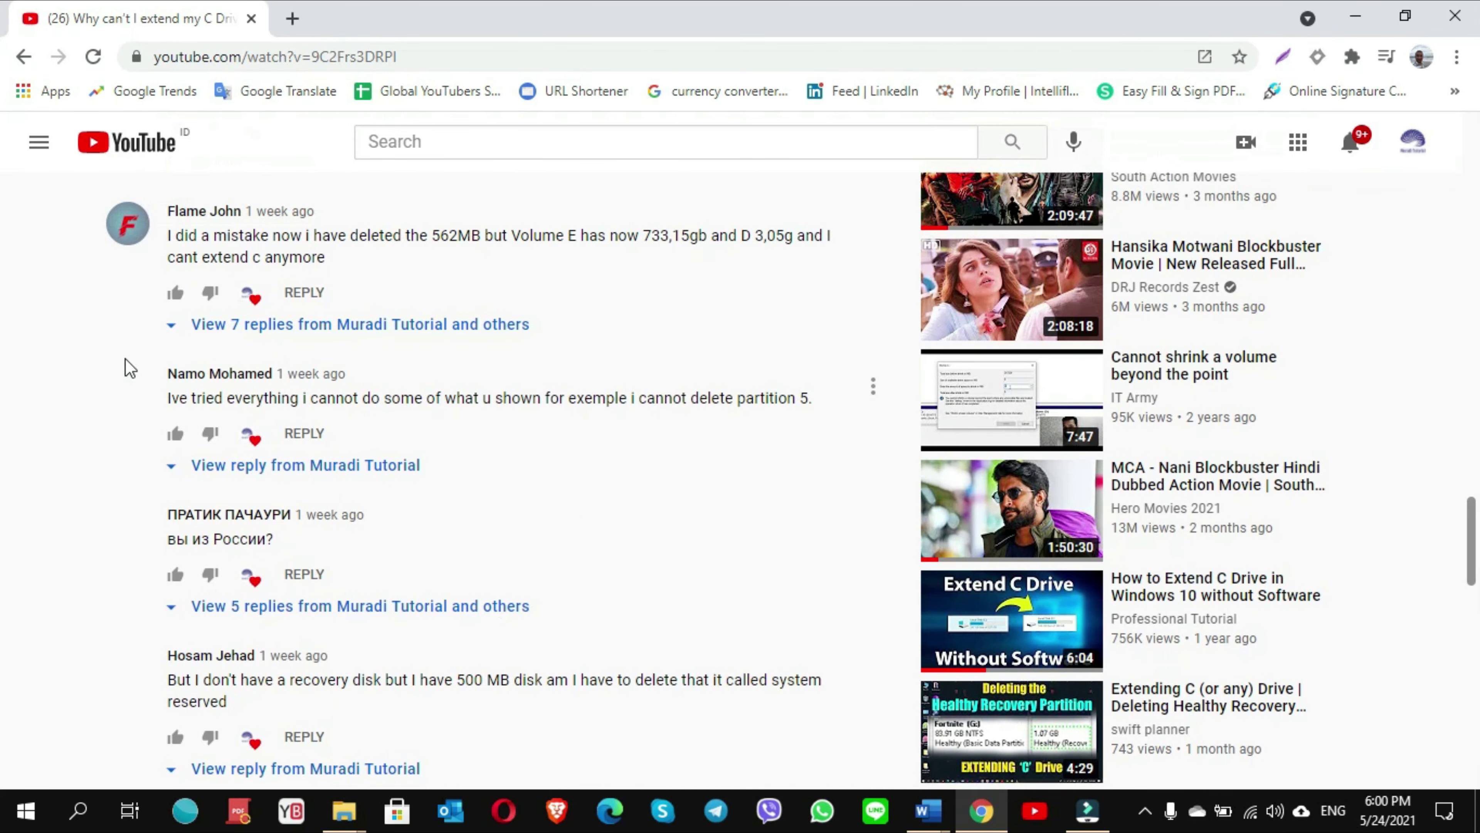
pyautogui.scroll(-5, 506, 608)
pyautogui.scroll(20, 506, 608)
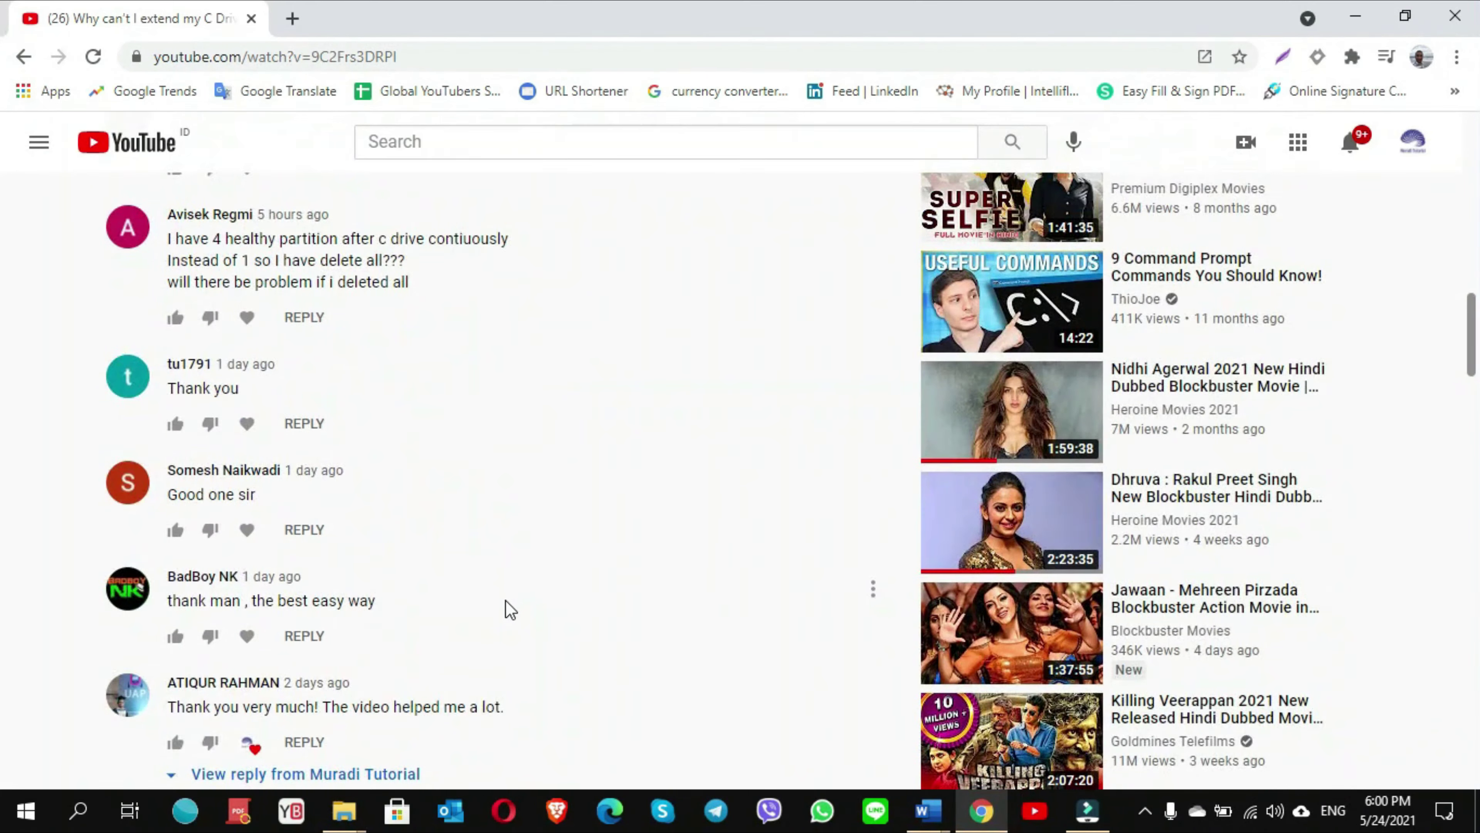
pyautogui.scroll(9, 506, 606)
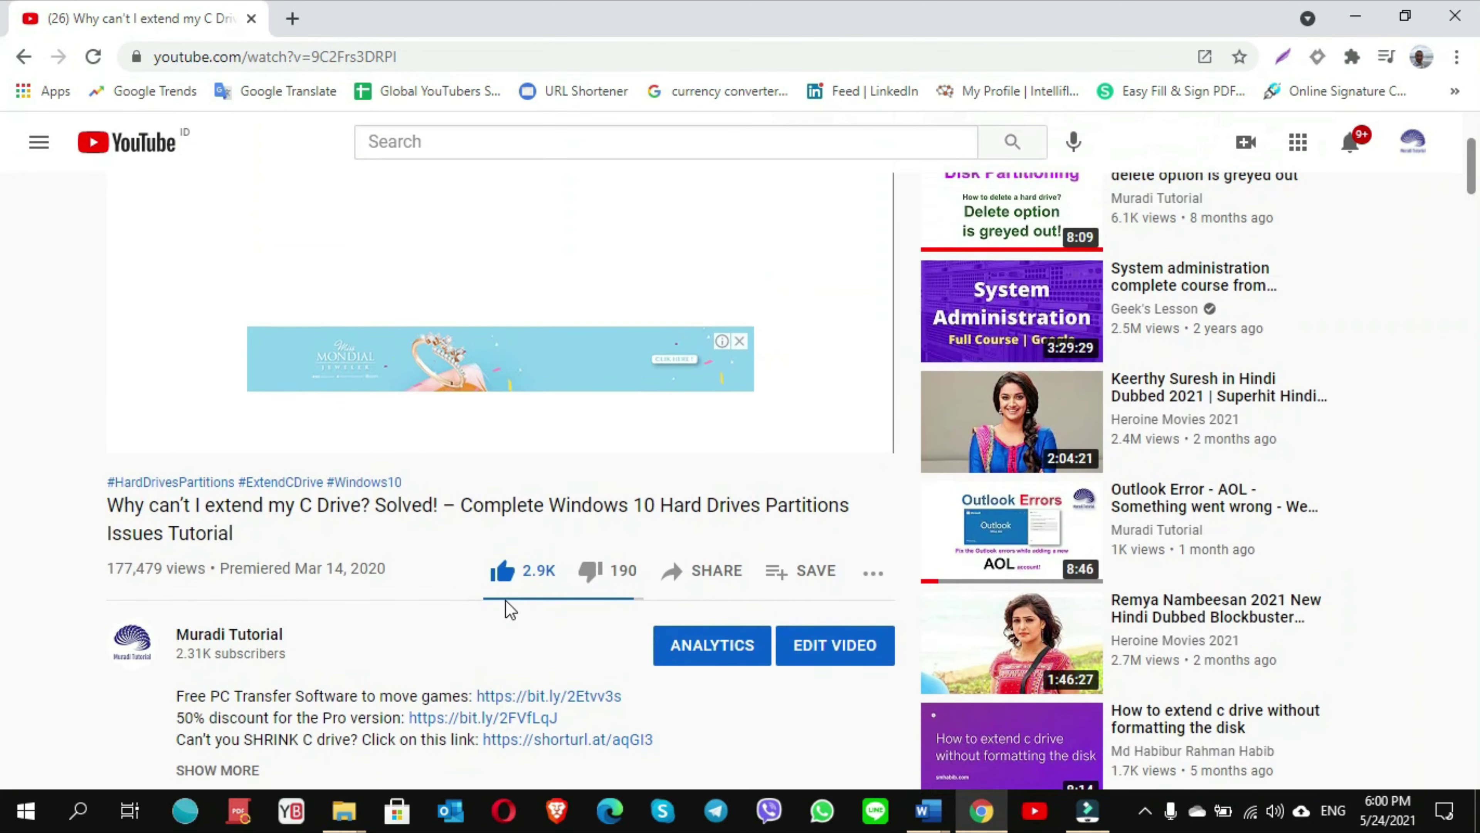
pyautogui.click(120, 665)
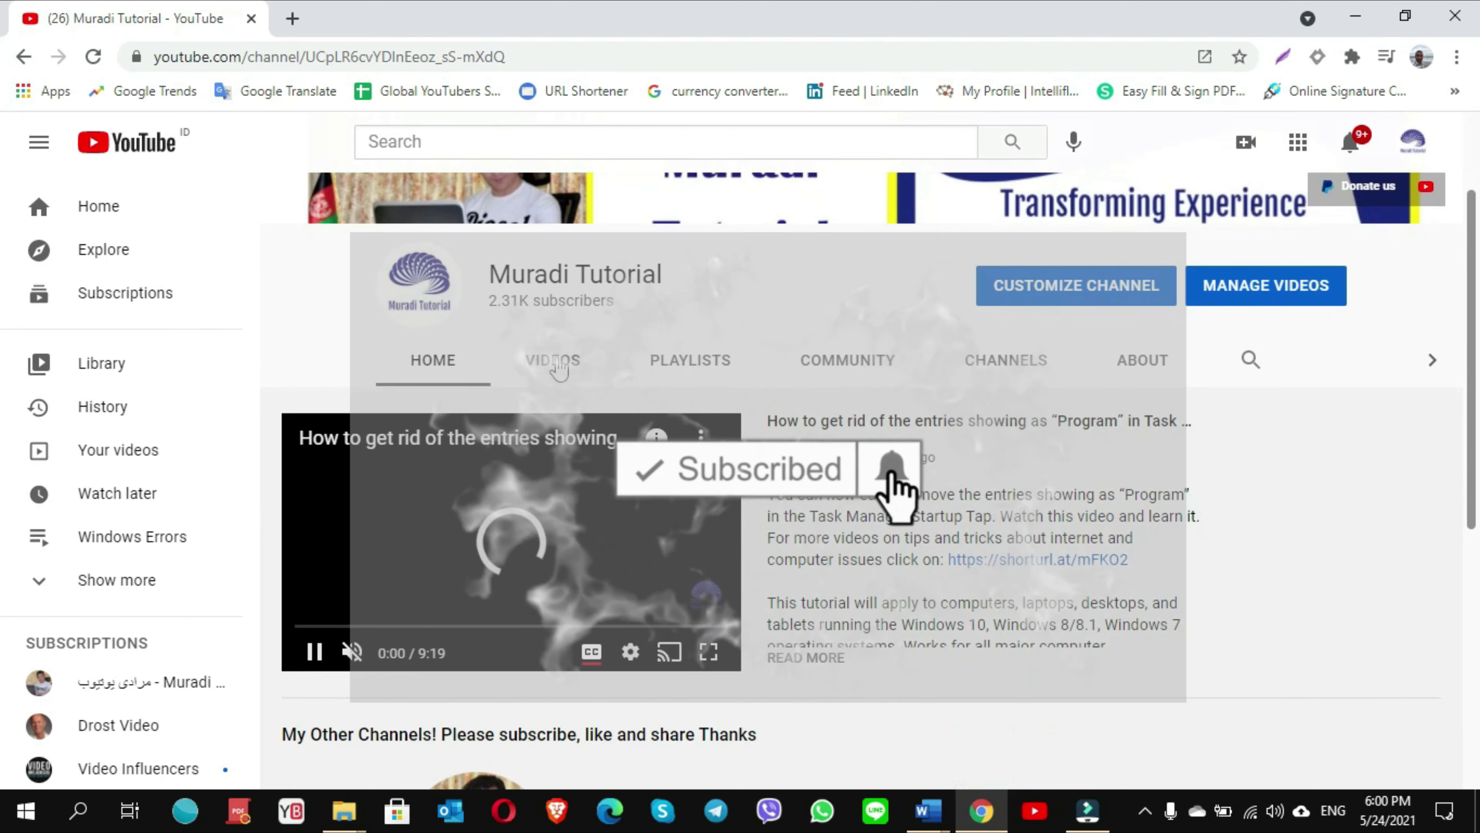
pyautogui.click(552, 360)
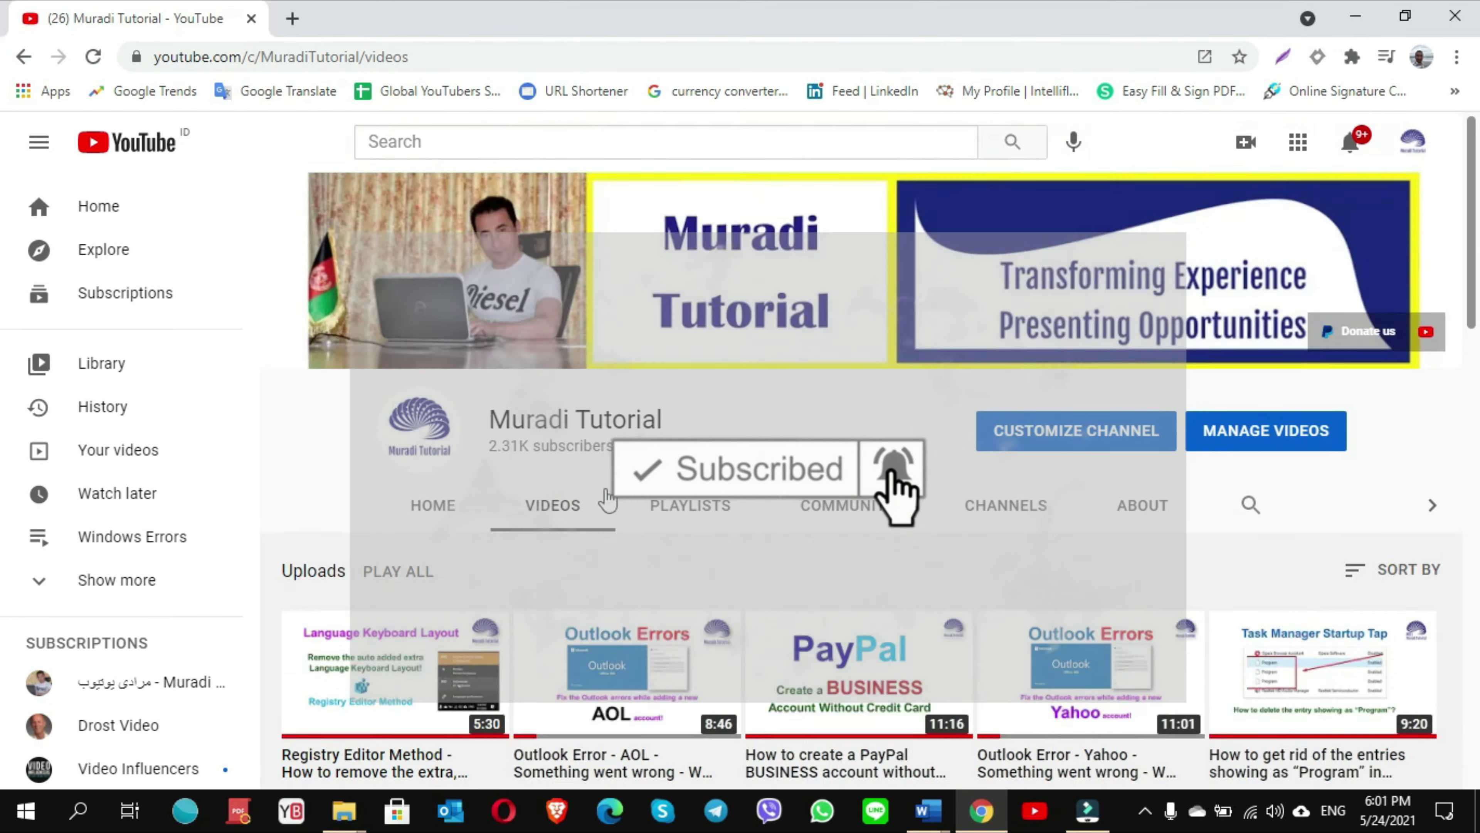
pyautogui.scroll(-4, 606, 499)
pyautogui.scroll(-15, 606, 498)
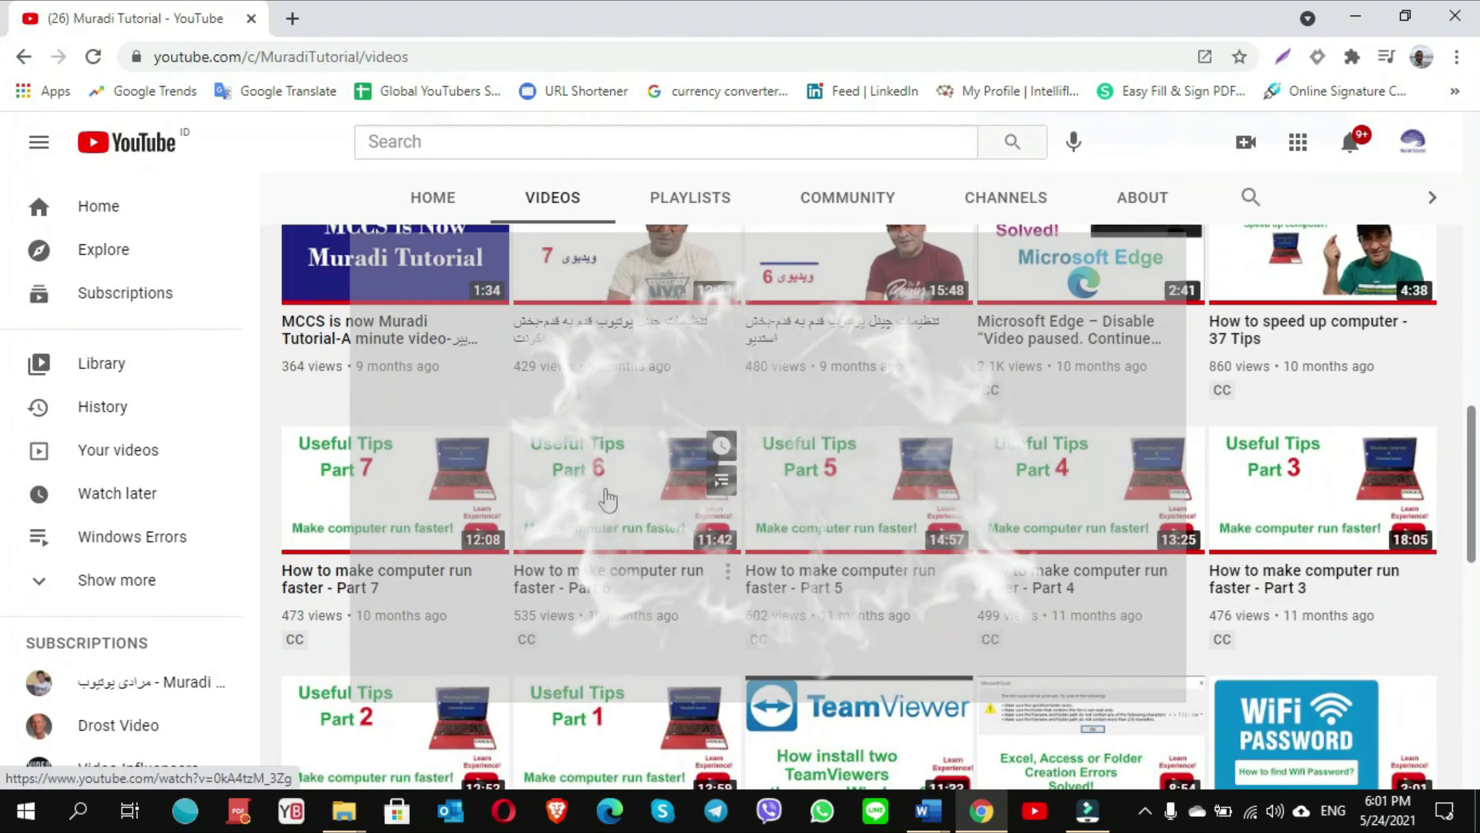